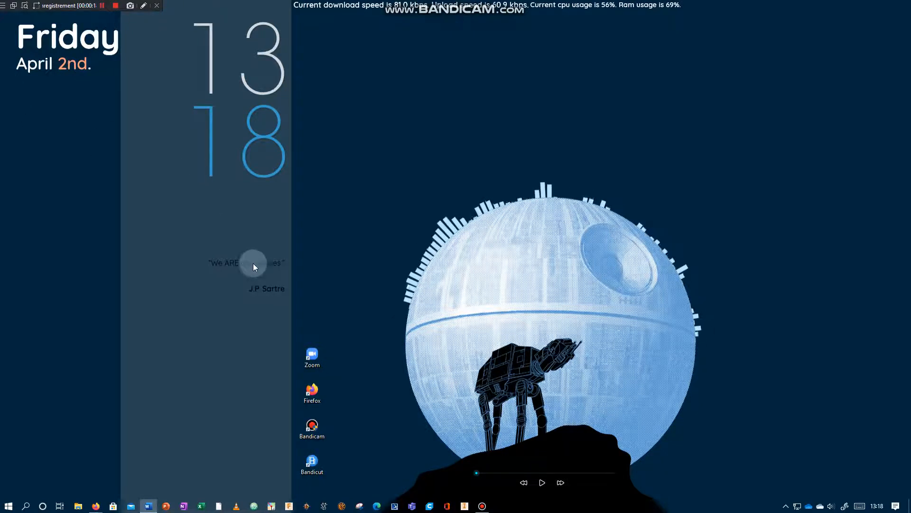
- Launch Zoom, open the sign-in screen and enter the account e-mail address
double_click(312, 355)
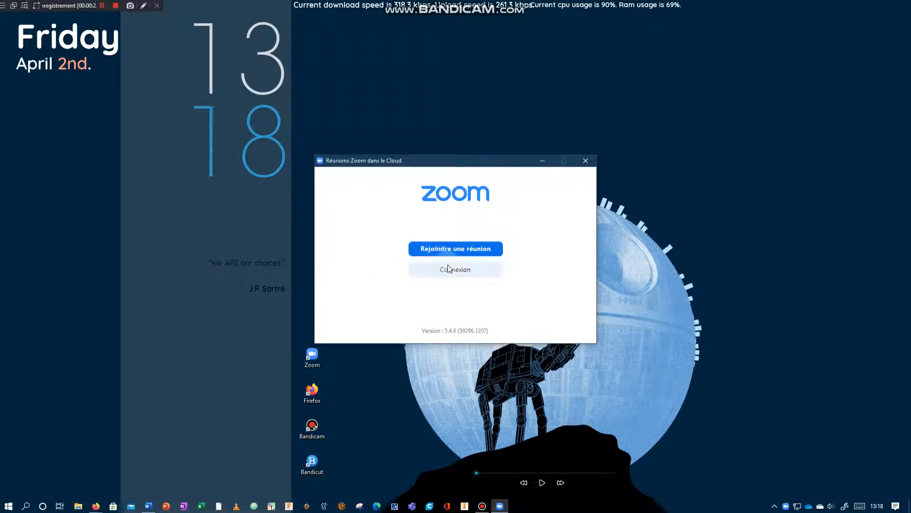
left_click(448, 268)
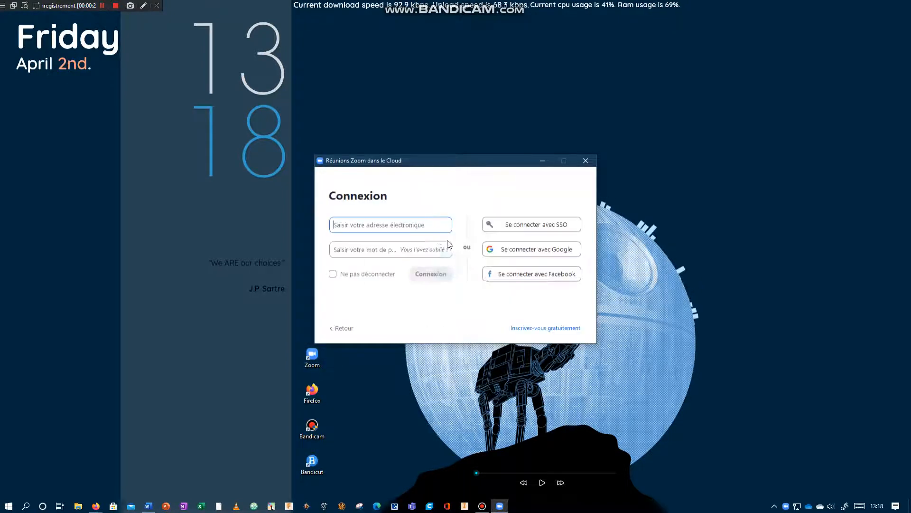
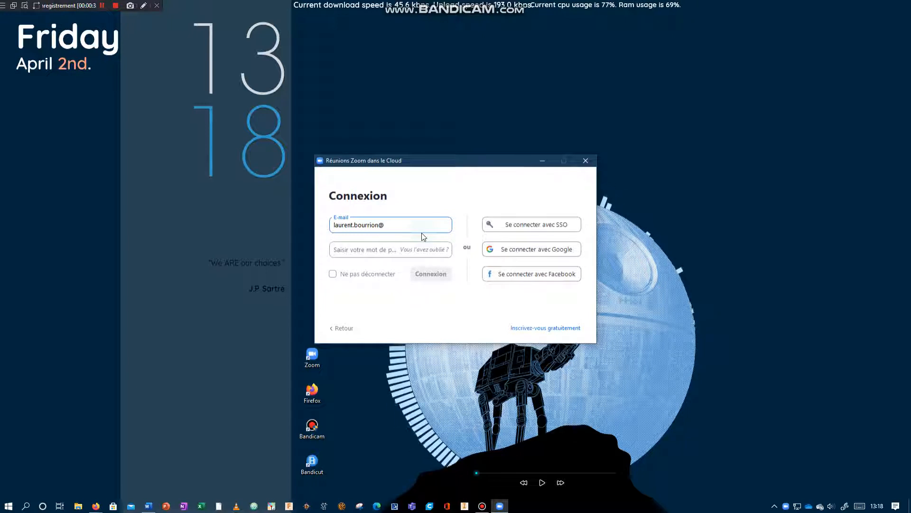
key("Tab")
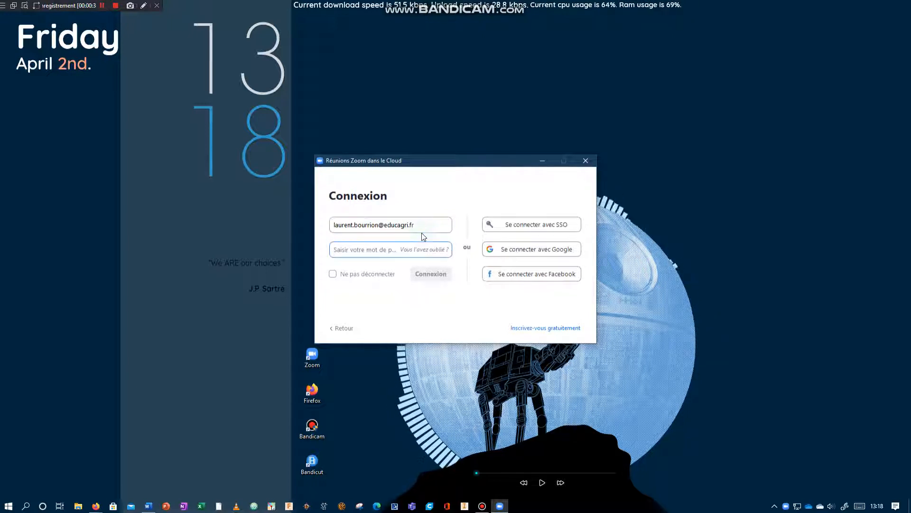
- Enter the account password and sign in to Zoom
type("***********")
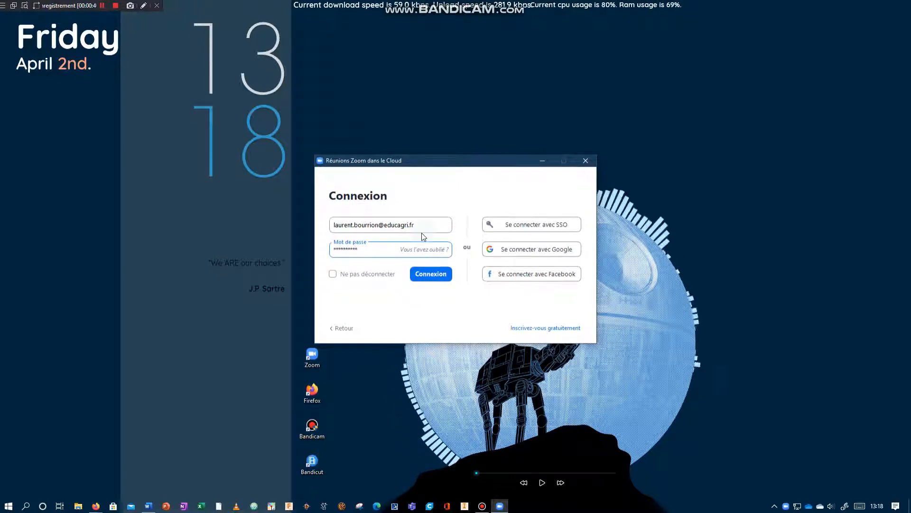
key("Return")
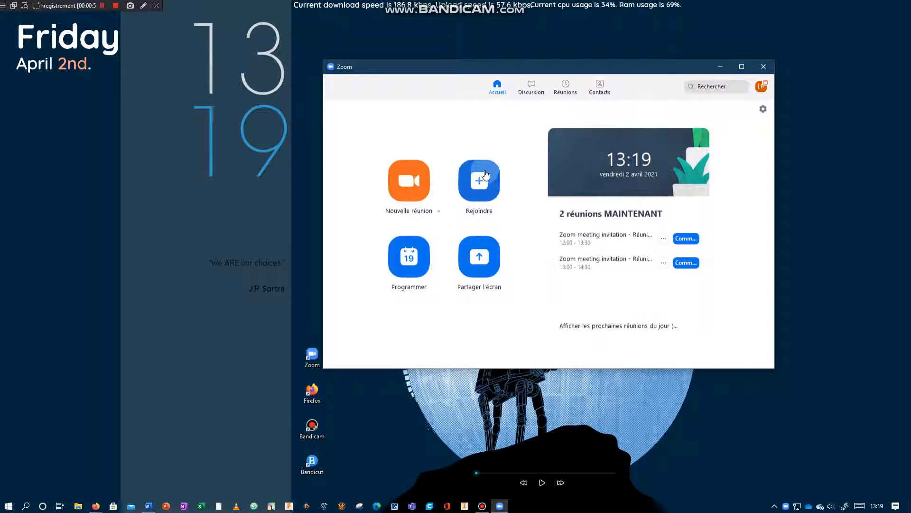
- Schedule a new meeting and set its subject to Cours du mardi
left_click(408, 260)
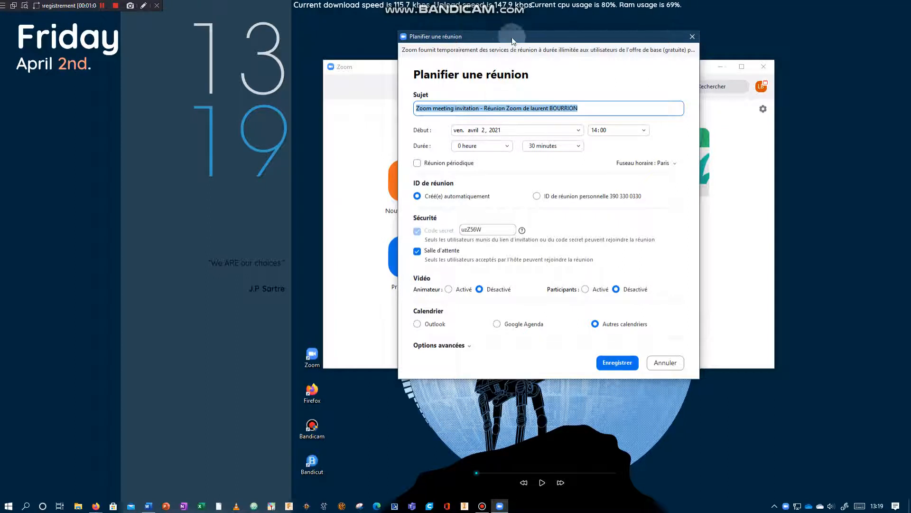
left_click_drag(508, 39, 568, 48)
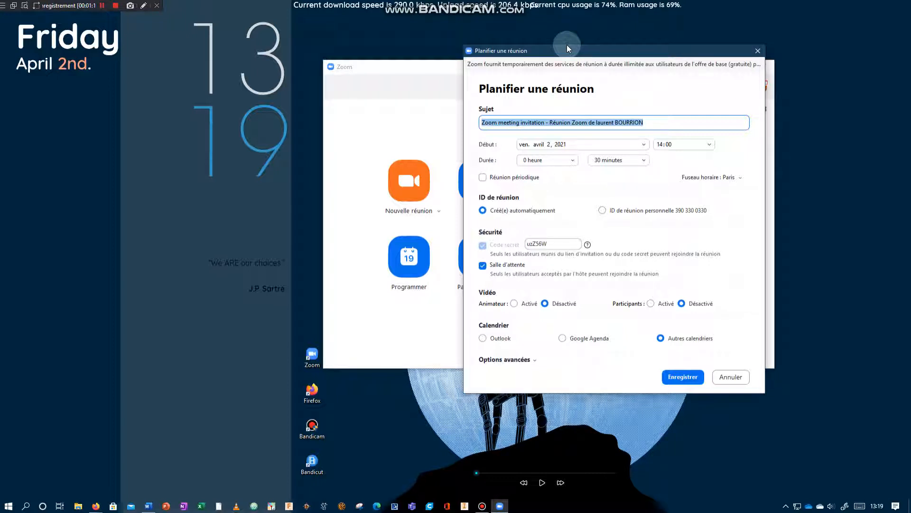
type("Cio")
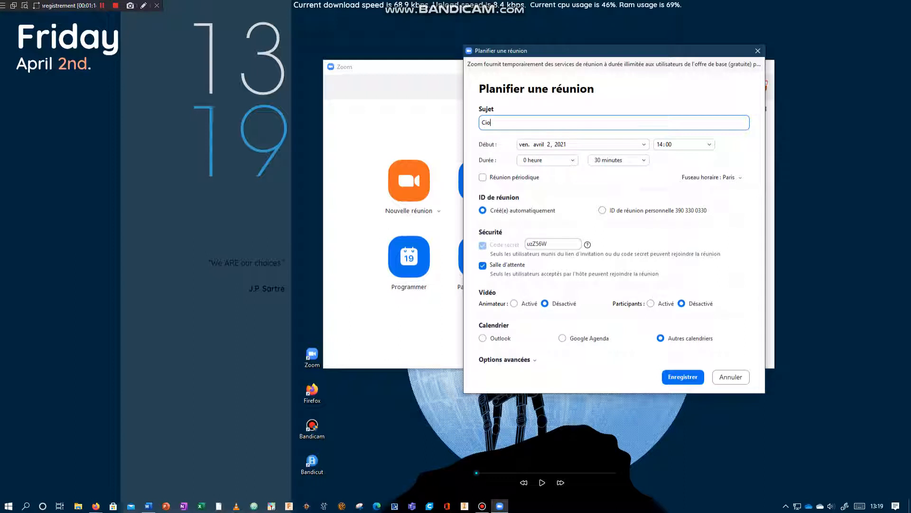
key("BackSpace")
key("BackSpace")
type("ou")
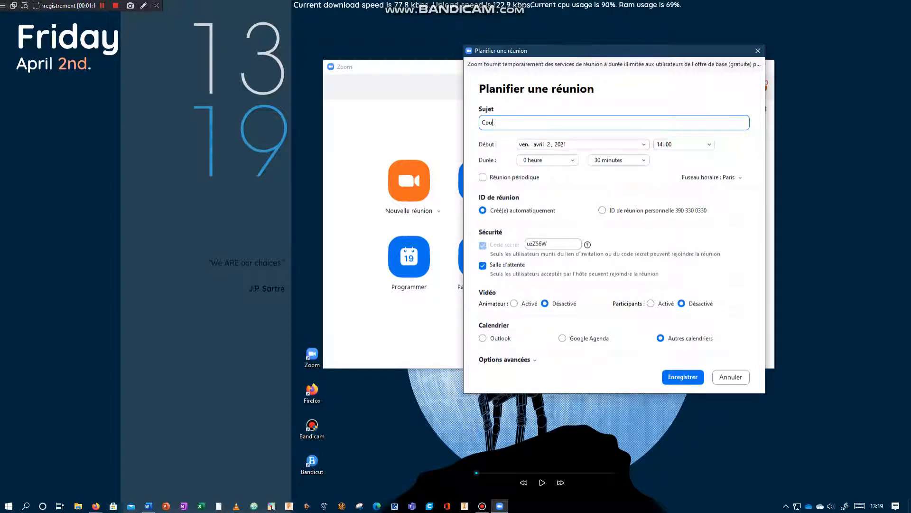
type("rs du mardi")
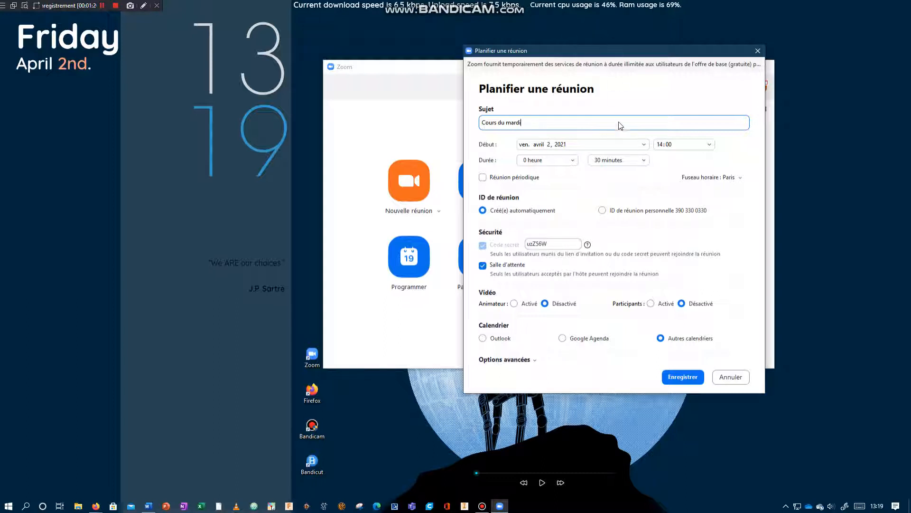
- Set the meeting's start date to Tuesday 6 April 2021
left_click(608, 142)
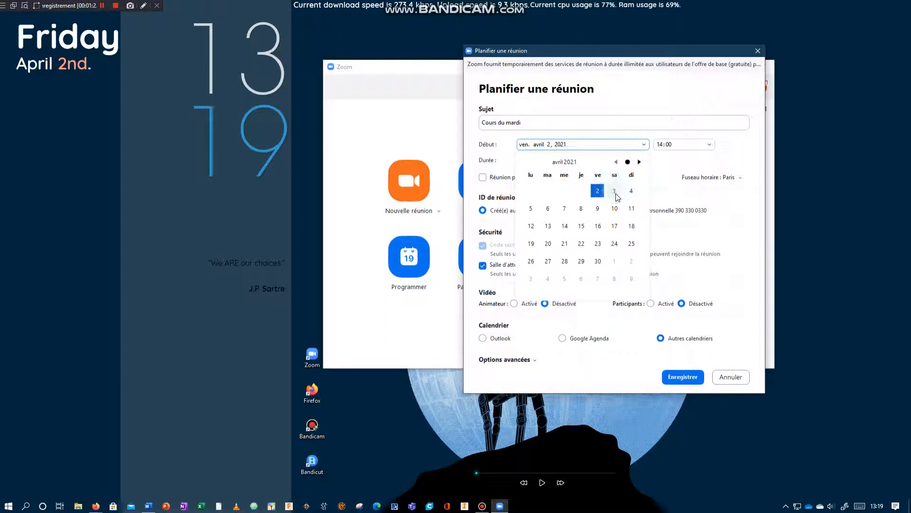
left_click(547, 210)
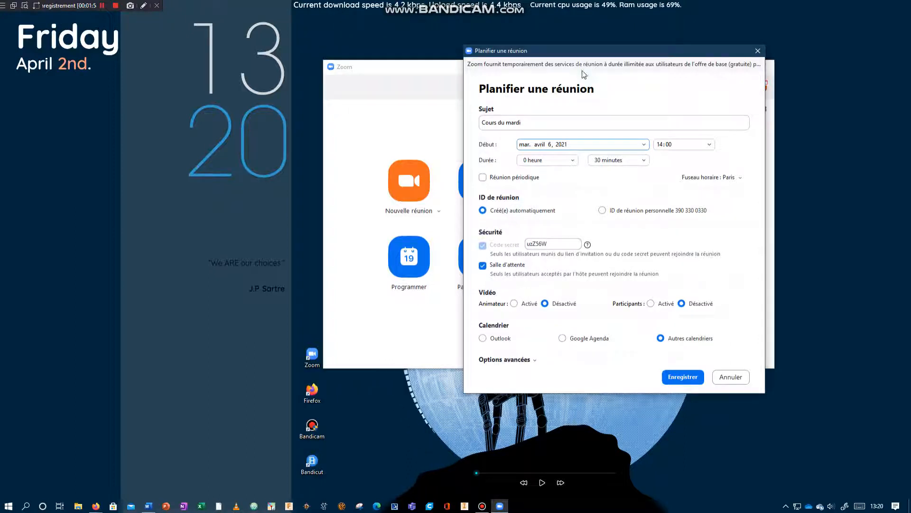
left_click_drag(585, 49, 652, 42)
left_click(481, 186)
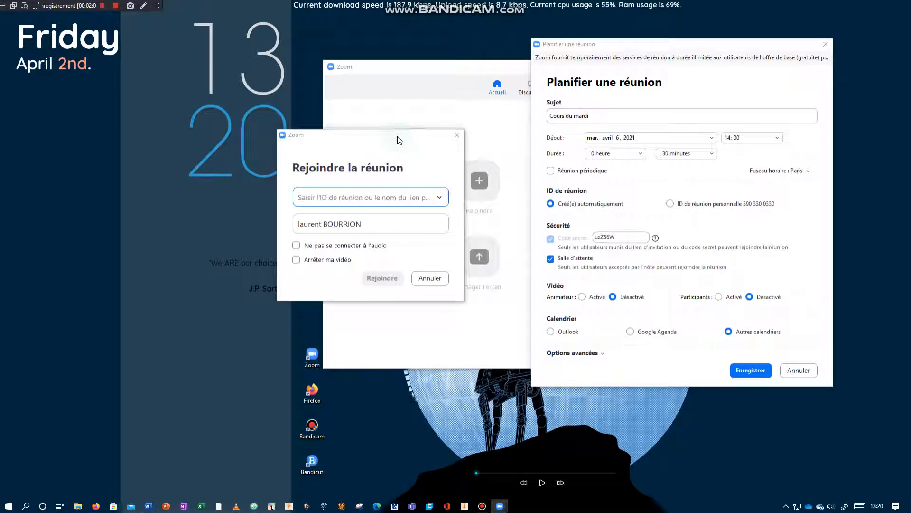
left_click(445, 277)
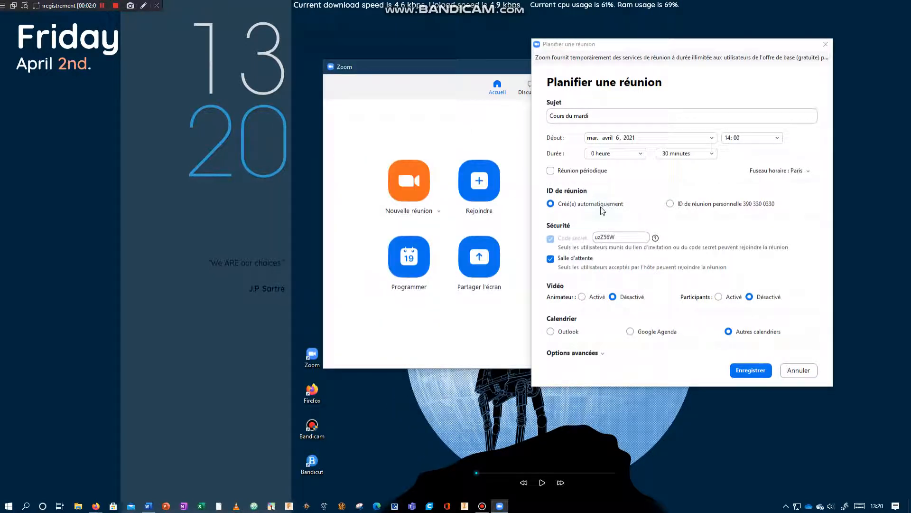
- Replace the meeting passcode with a new one
double_click(622, 238)
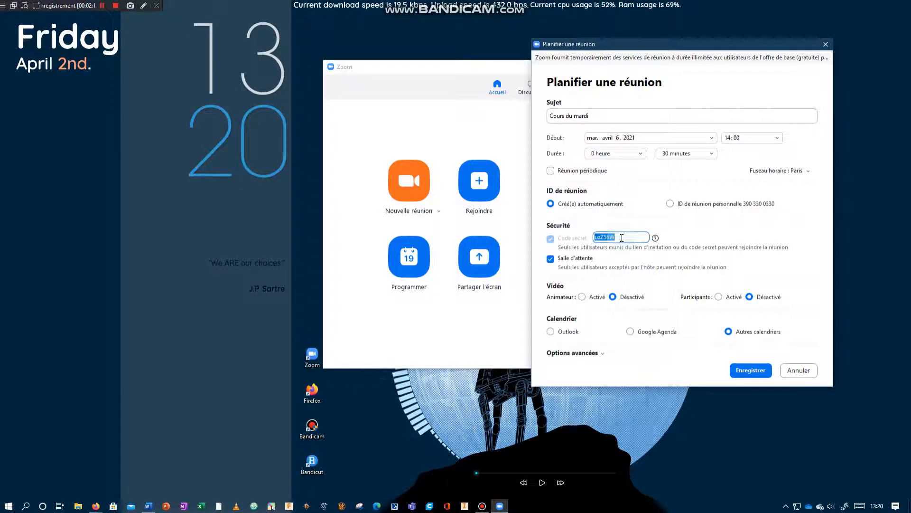
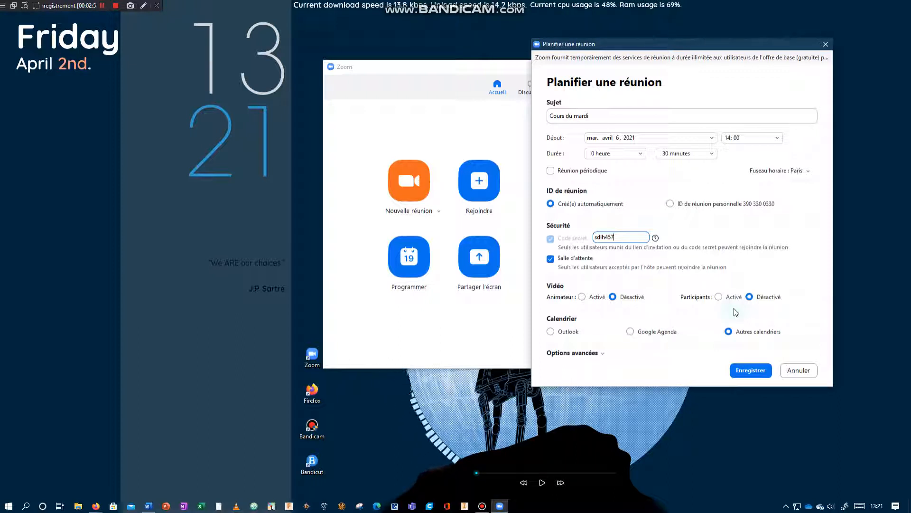
- Choose Google Agenda as the calendar and enable joining anytime, muting participants on entry and automatic local recording
left_click(657, 331)
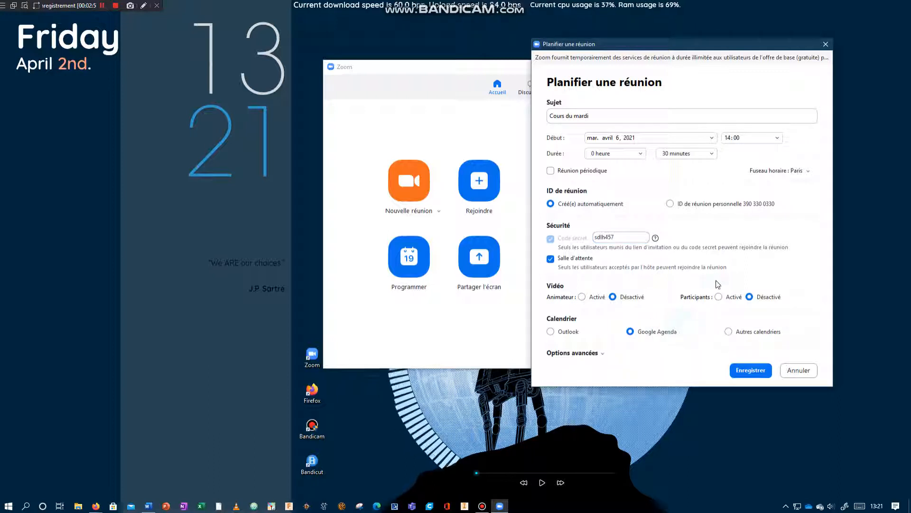
left_click(591, 353)
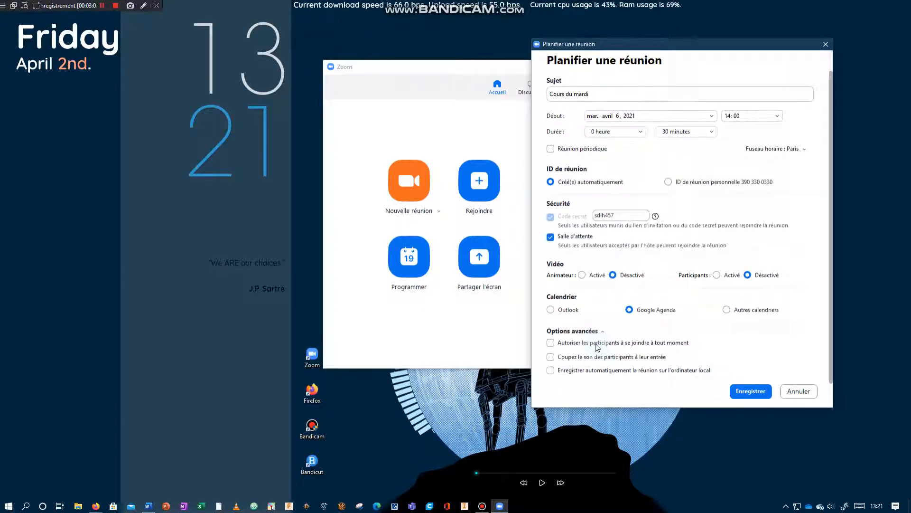
left_click(599, 360)
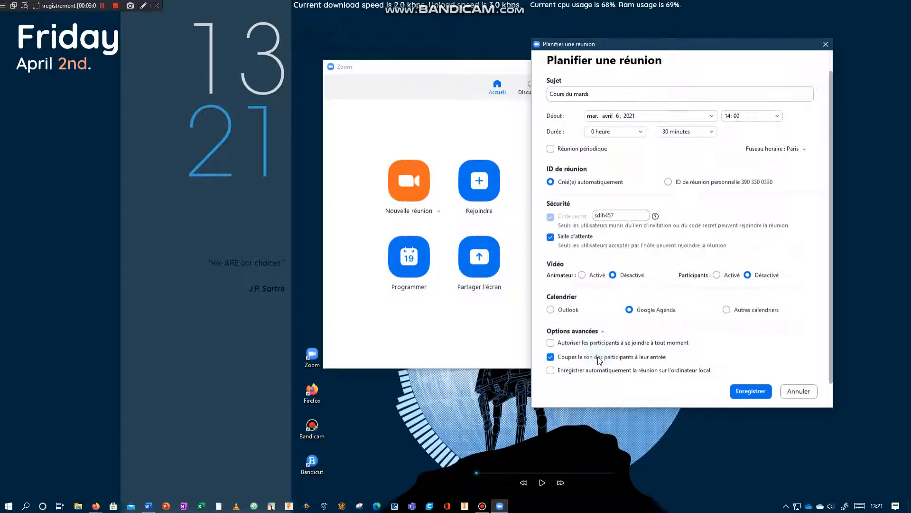
left_click(596, 345)
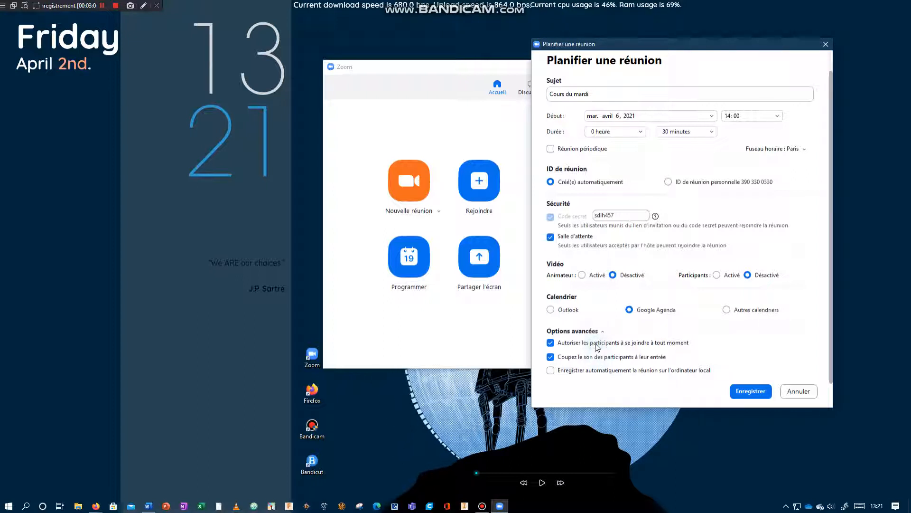
left_click(599, 374)
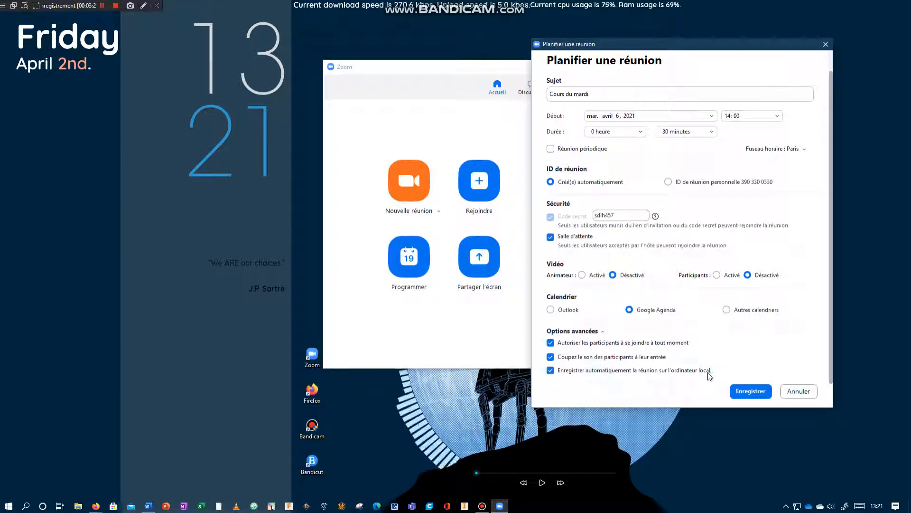
- Save the scheduled meeting and authorize Zoom to access the Google calendar
left_click(737, 390)
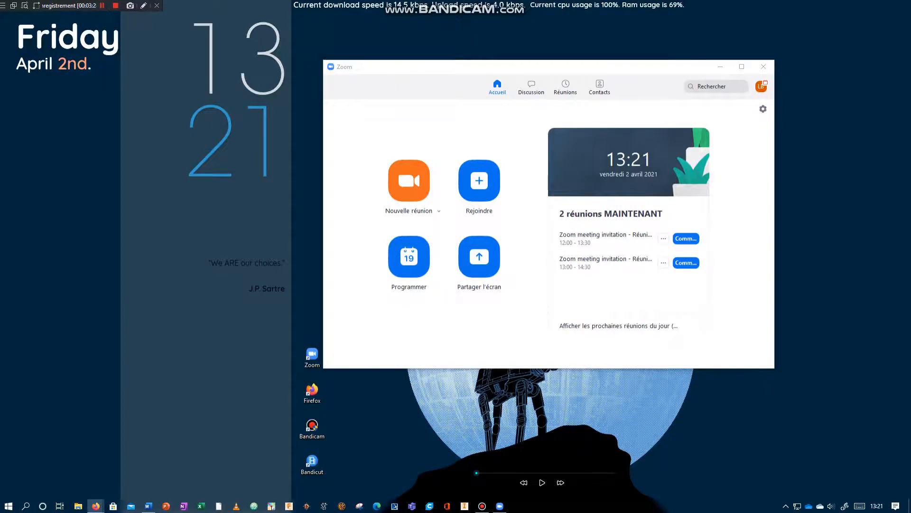
left_click(535, 239)
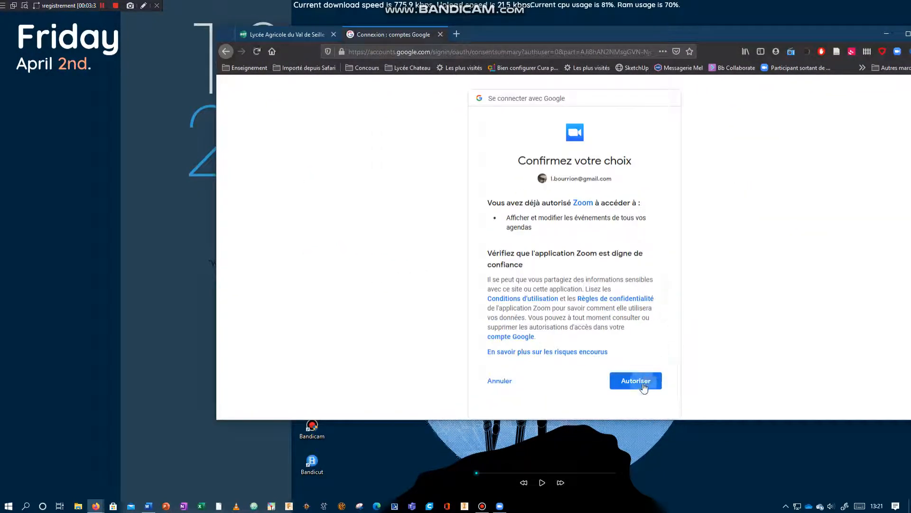
left_click(642, 380)
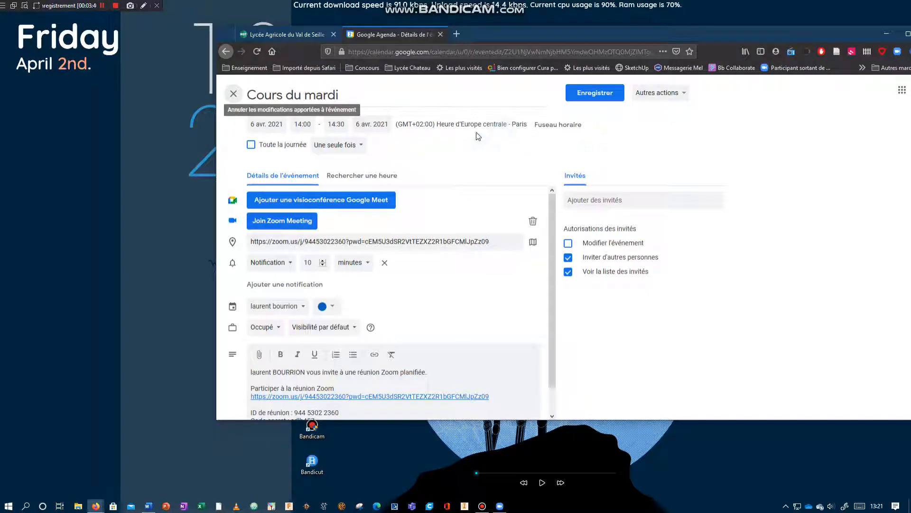
- Switch to the Lycée Agricole du Val de Seille tab and log in with the teacher's username and password
left_click(307, 33)
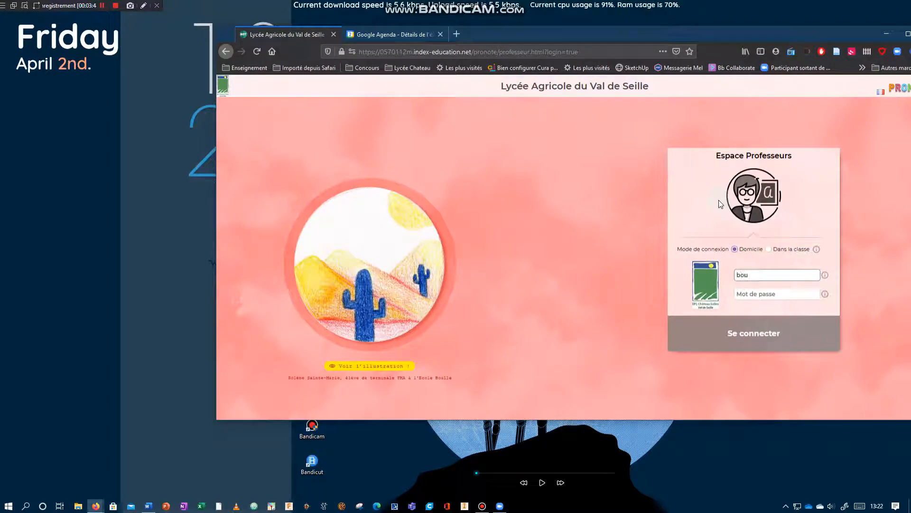
type("rrion")
key("Tab")
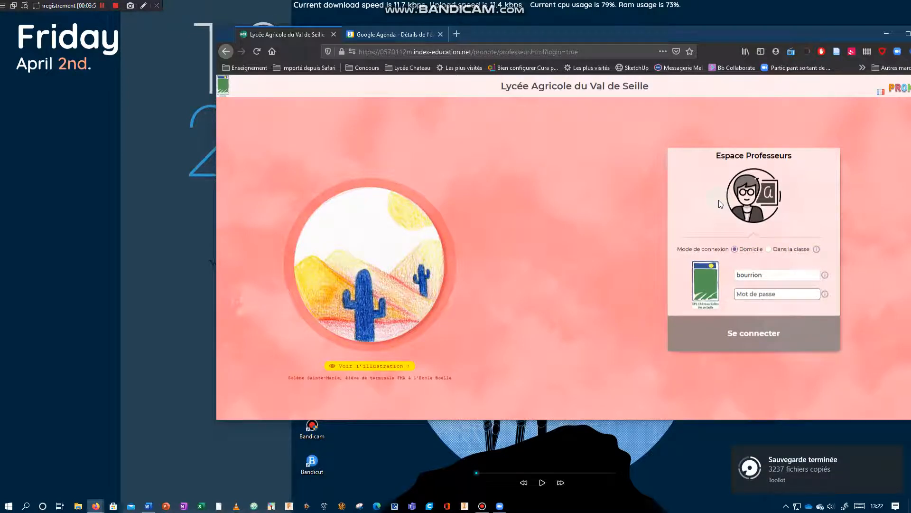
type("•••••••")
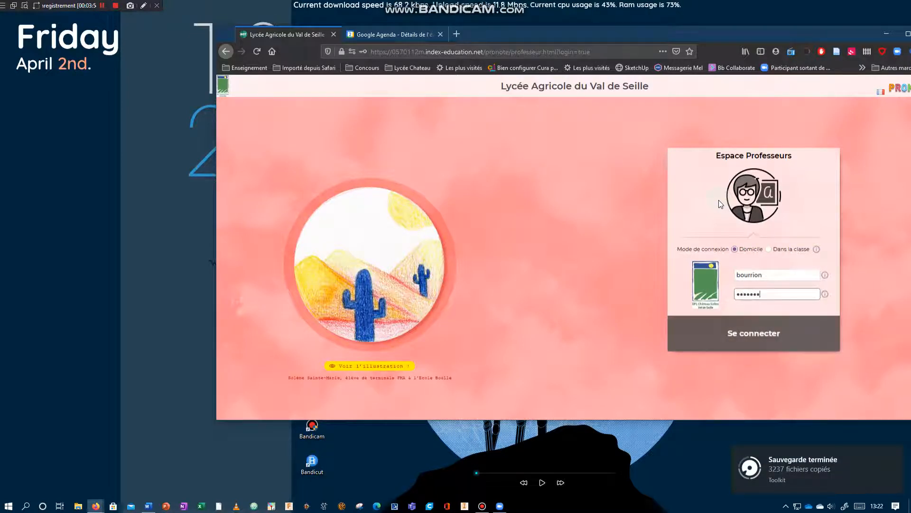
key("Return")
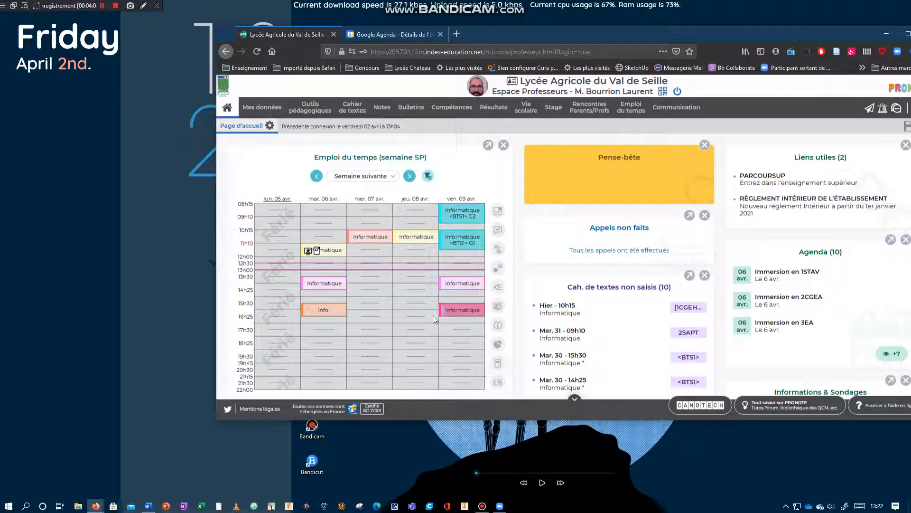
- Open the videoconference link dialog for Tuesday's 13:30 Informatique lesson and switch back to Zoom
right_click(333, 282)
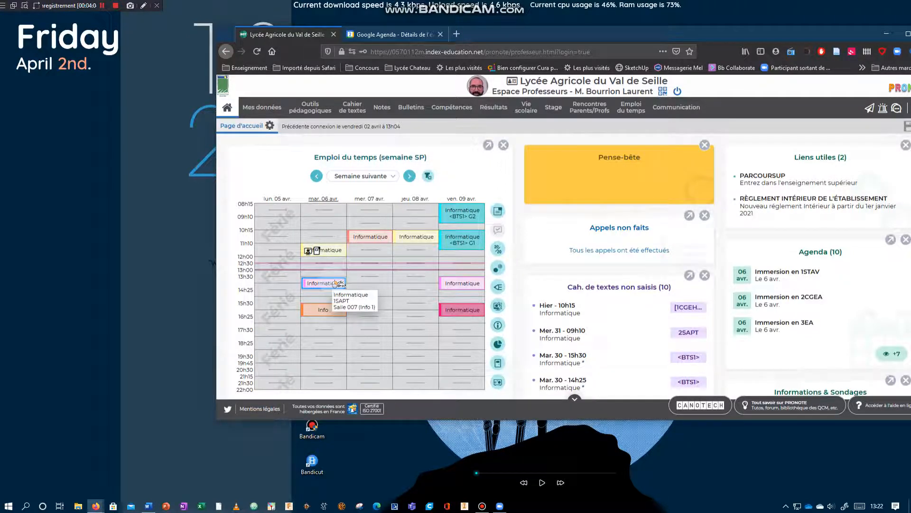
right_click(336, 284)
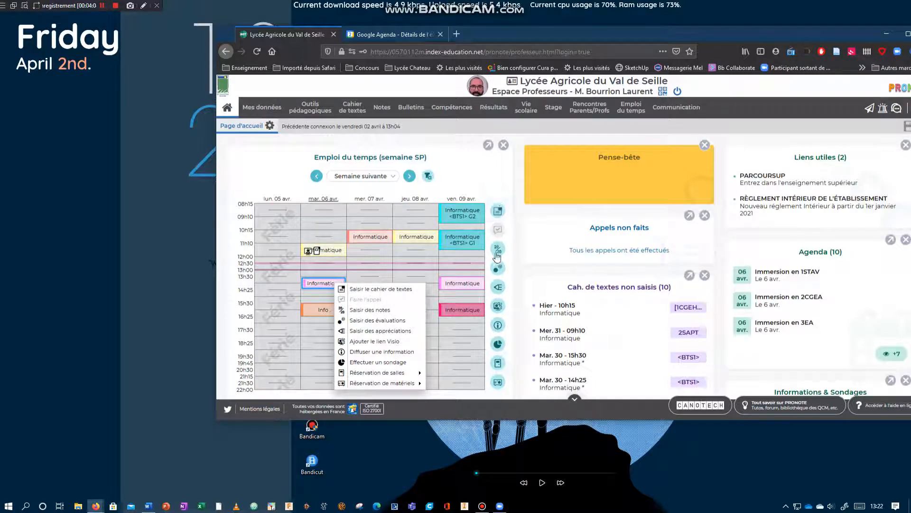
left_click(499, 307)
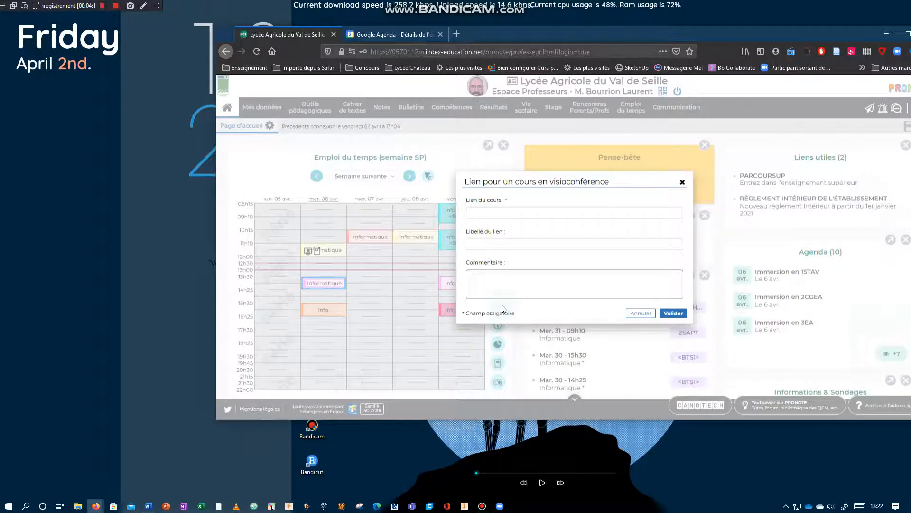
left_click(500, 506)
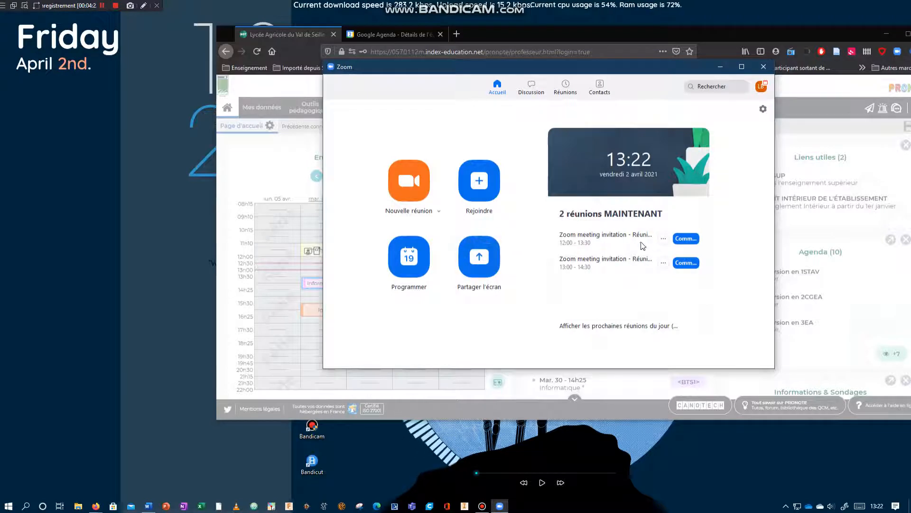
- Open the Cours du mardi meeting scheduled for Tuesday 6 April from the list of upcoming meetings
left_click(664, 239)
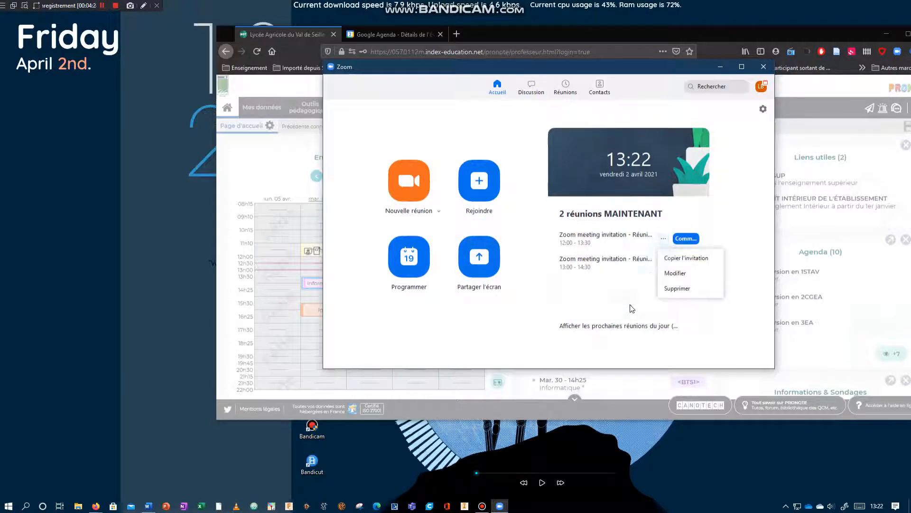
left_click(630, 325)
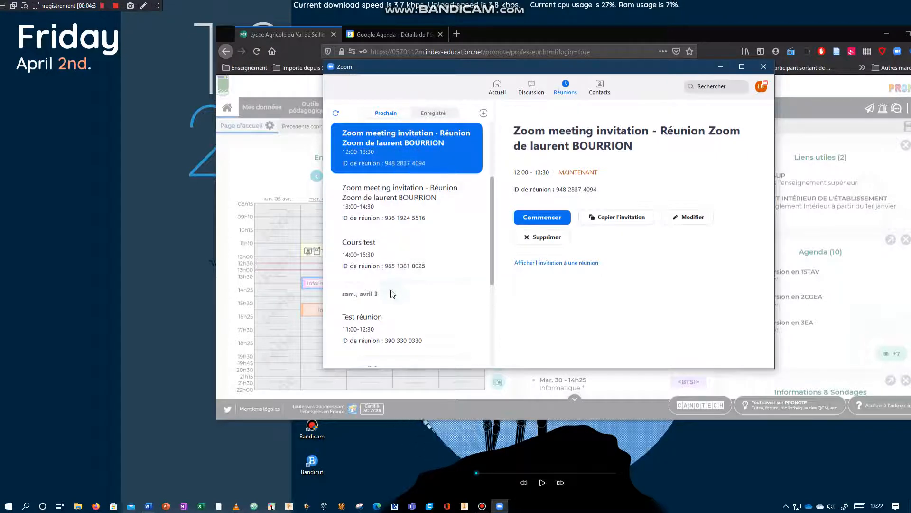
scroll(405, 218, "up", 1)
scroll(403, 216, "up", 1)
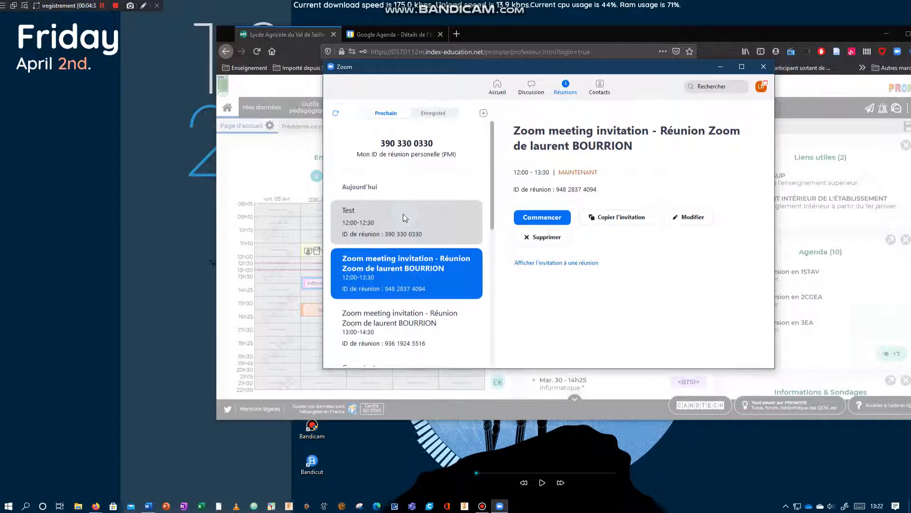
scroll(403, 216, "down", 4)
scroll(403, 217, "down", 1)
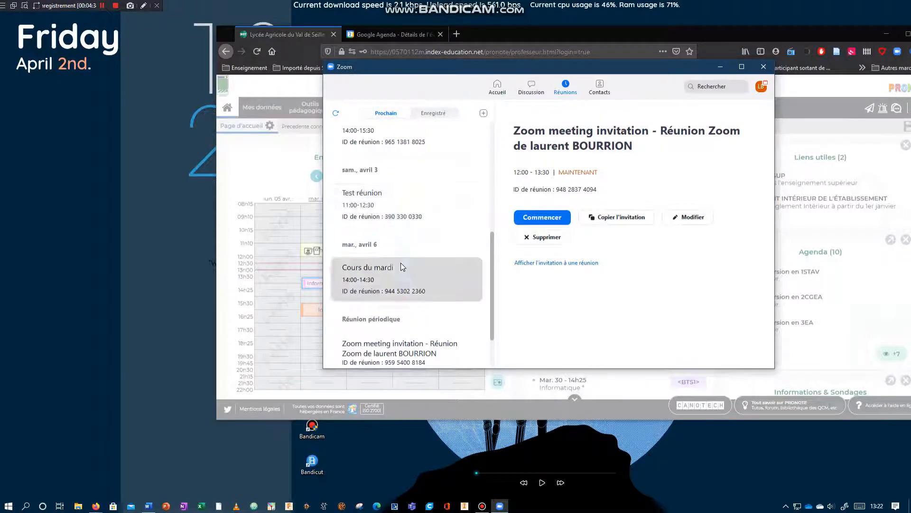
left_click(403, 269)
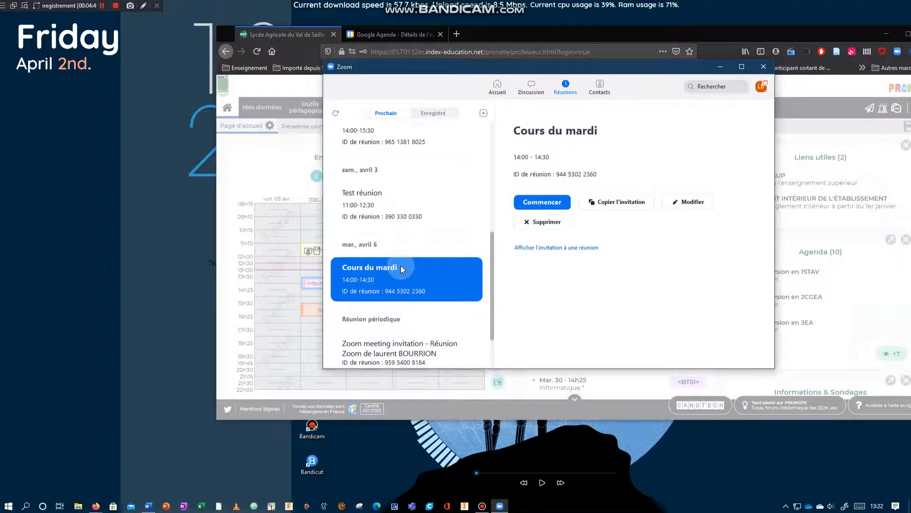
- Copy the Cours du mardi meeting invitation and return to the Pronote browser window
left_click(609, 204)
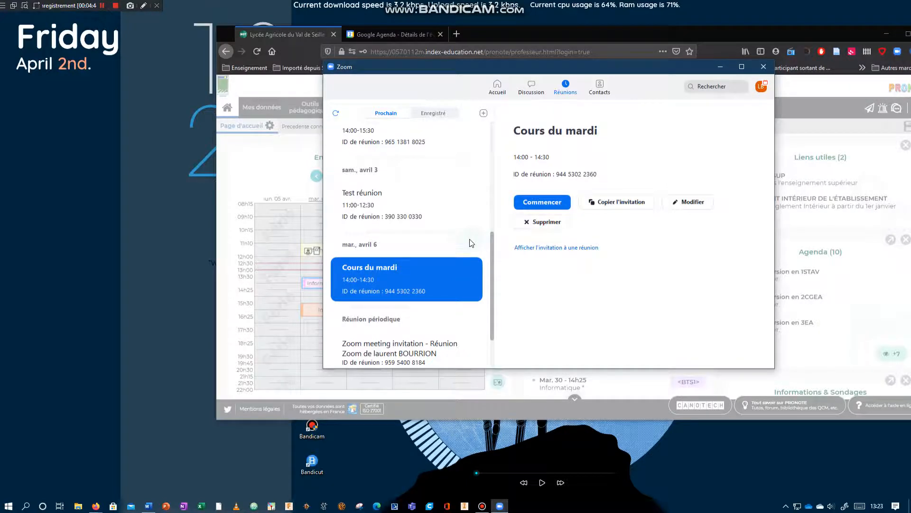
scroll(472, 243, "up", 10)
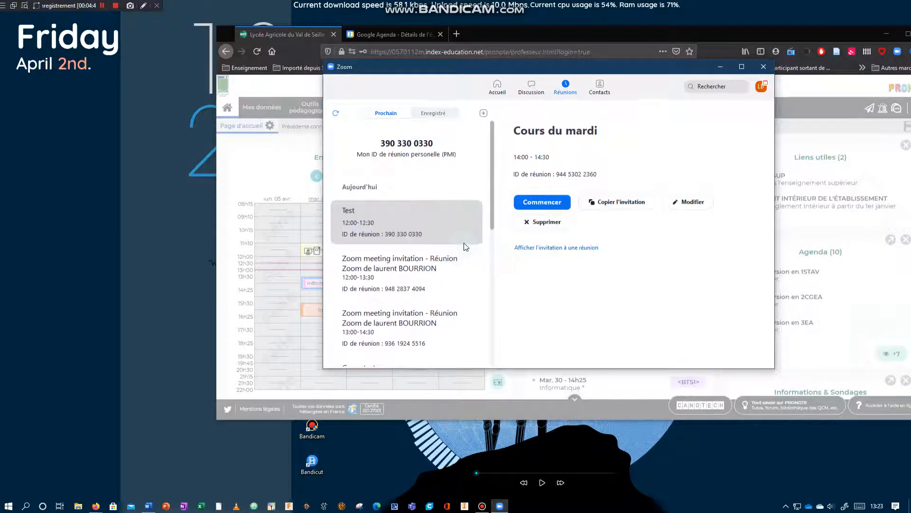
scroll(458, 242, "down", 4)
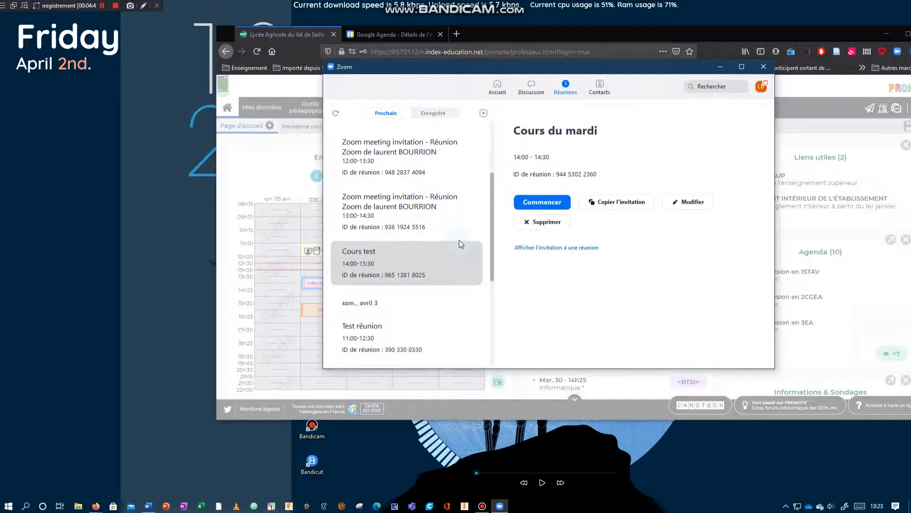
scroll(451, 239, "up", 4)
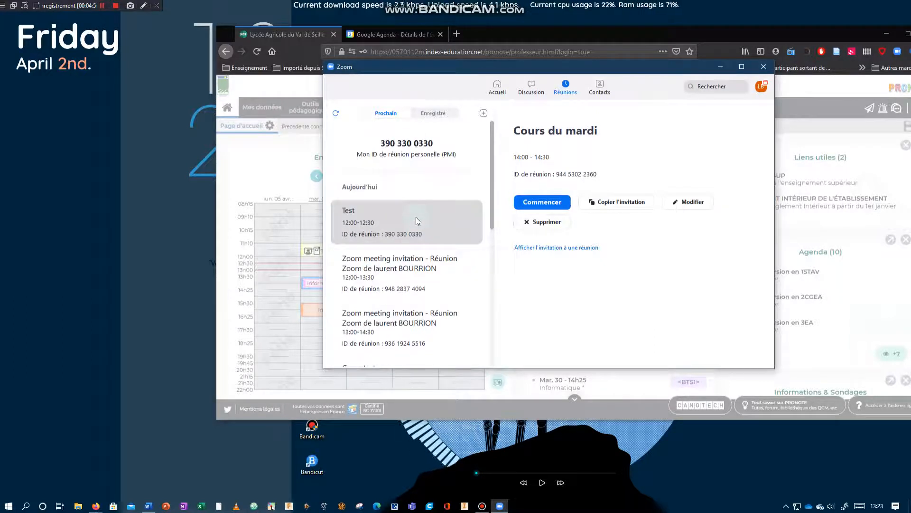
scroll(416, 220, "down", 4)
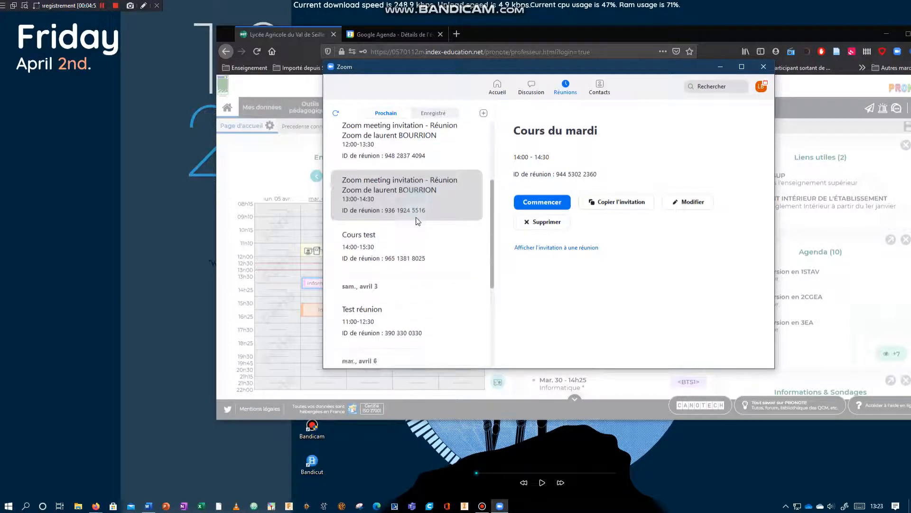
scroll(416, 201, "up", 1)
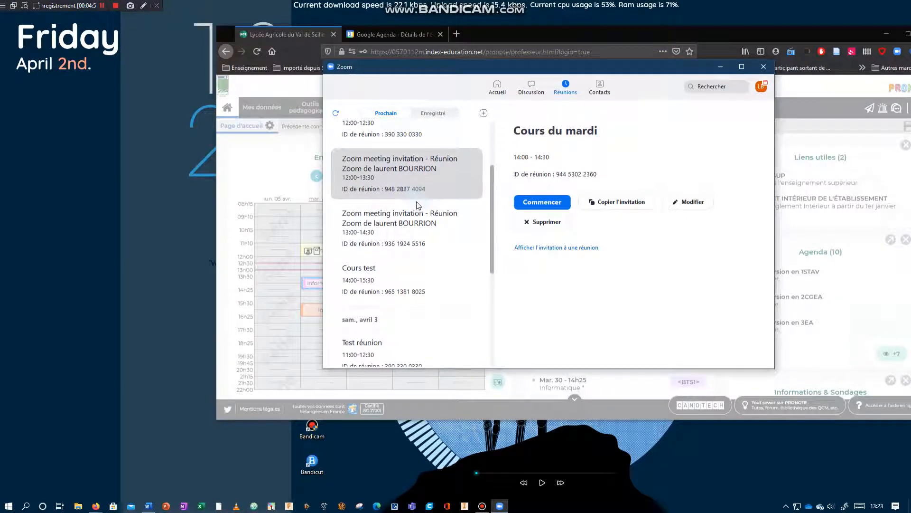
scroll(417, 209, "up", 3)
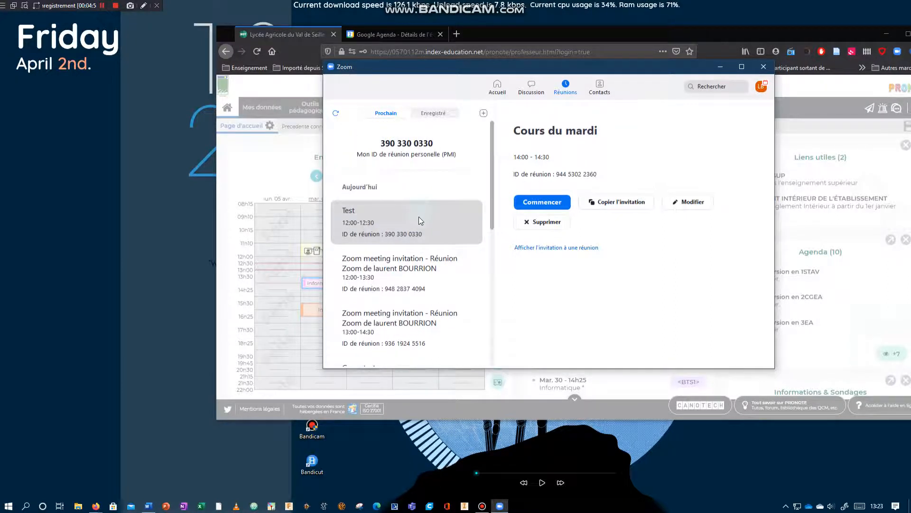
scroll(419, 221, "down", 5)
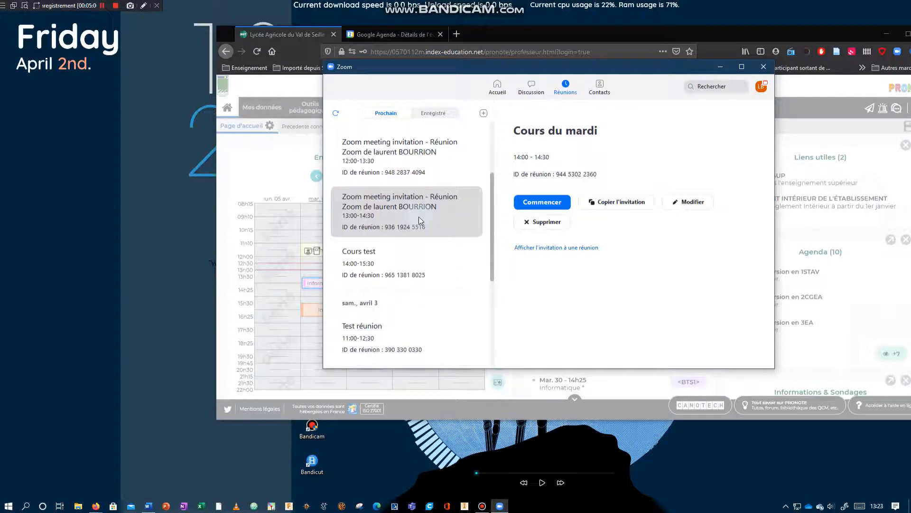
scroll(419, 221, "up", 4)
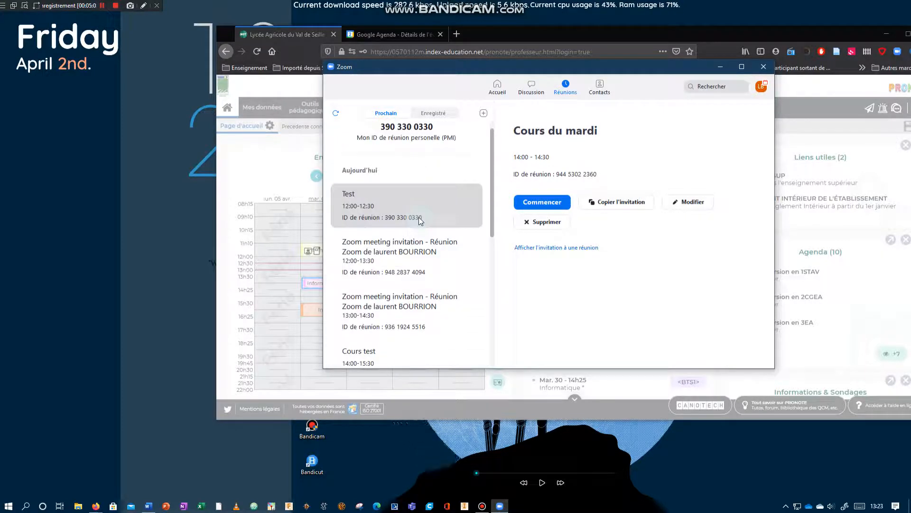
scroll(419, 219, "down", 5)
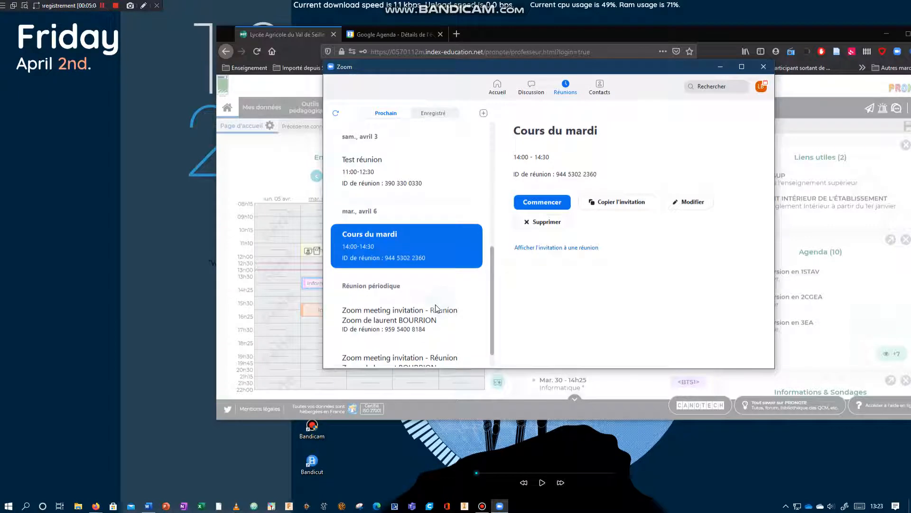
scroll(417, 320, "down", 1)
scroll(417, 322, "up", 3)
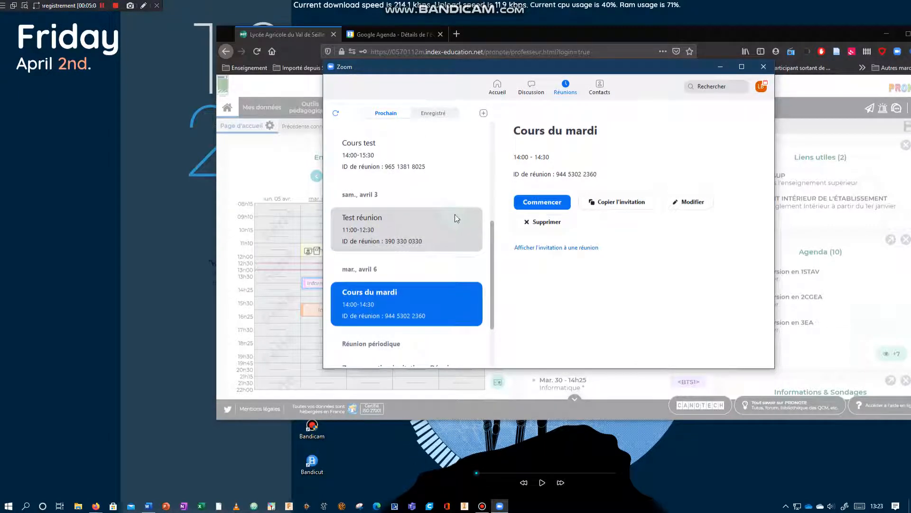
left_click(618, 210)
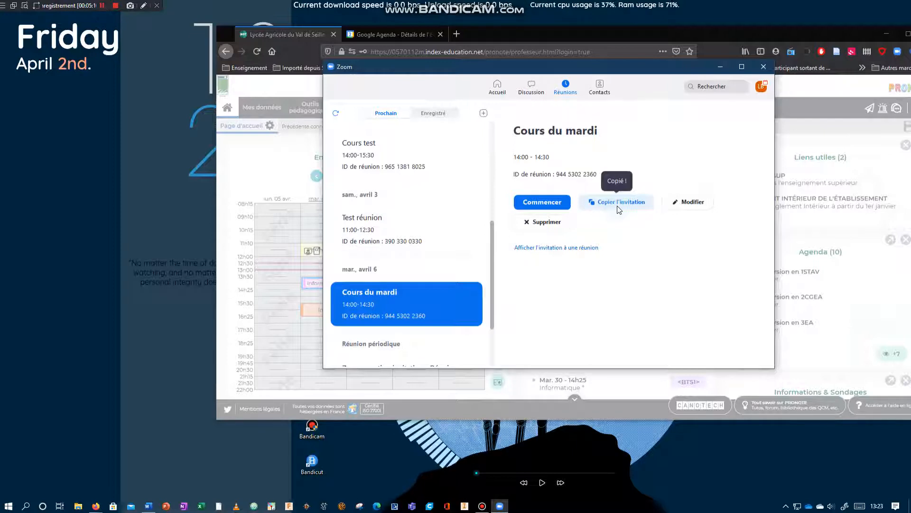
left_click(508, 407)
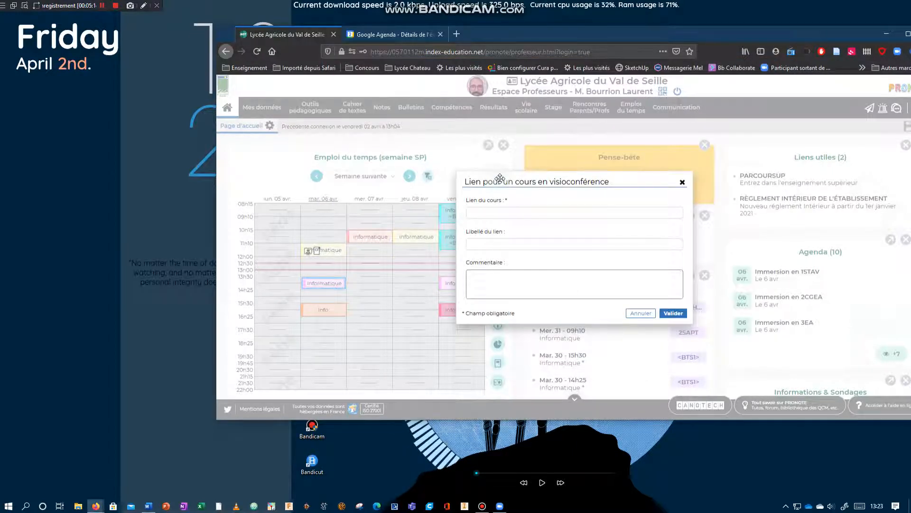
- Paste the copied invitation into the Commentaire field of the videoconference link dialog
left_click_drag(500, 179, 371, 177)
left_click(395, 279)
key("ctrl+v")
scroll(395, 280, "up", 4)
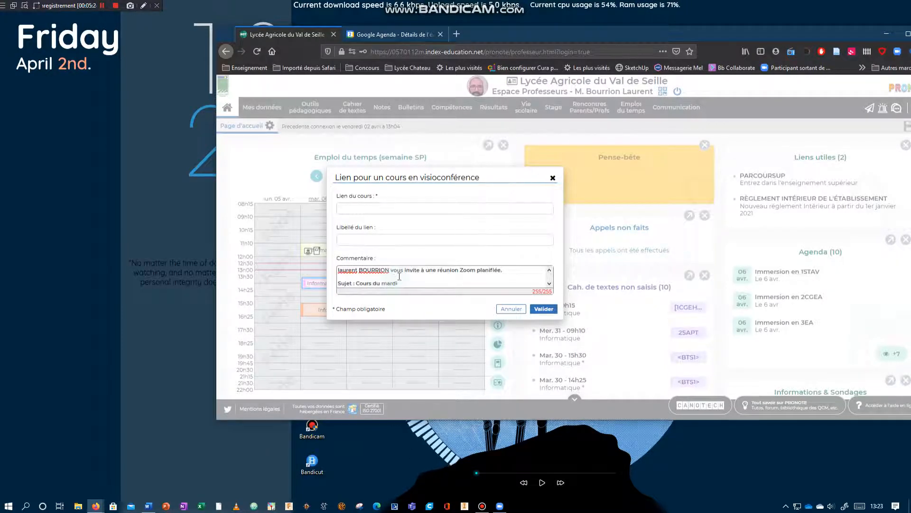
- Copy the Zoom join URL from the pasted invitation text in the Commentaire field
left_click(338, 270)
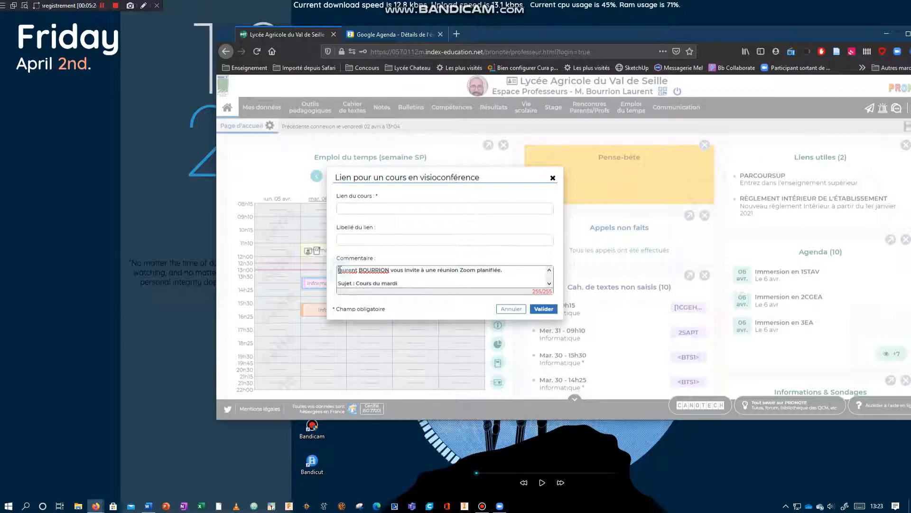
scroll(393, 272, "down", 1)
scroll(364, 283, "up", 2)
scroll(348, 277, "down", 1)
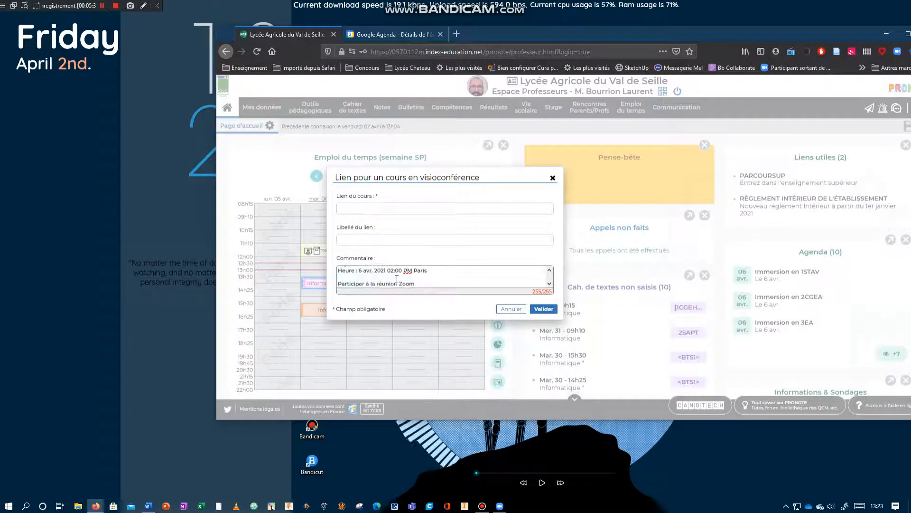
scroll(397, 279, "down", 2)
scroll(429, 280, "up", 2)
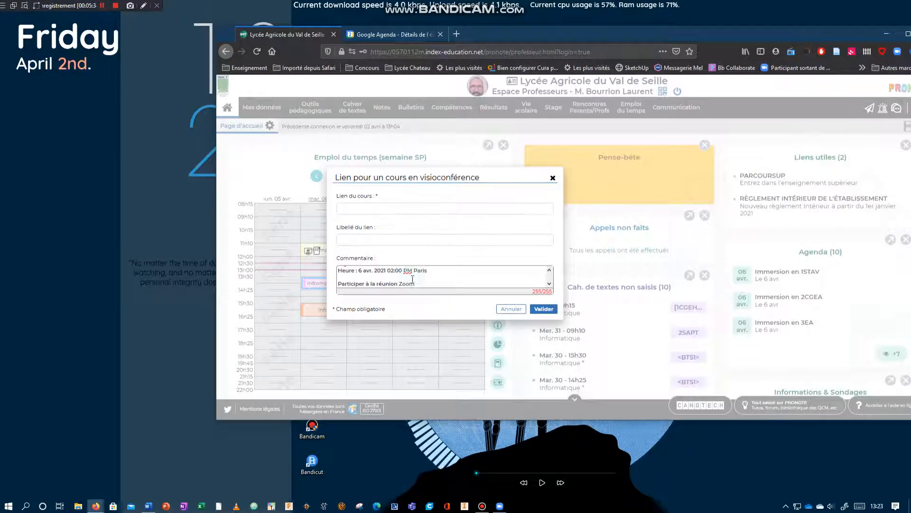
scroll(461, 279, "down", 2)
left_click_drag(506, 278, 340, 278)
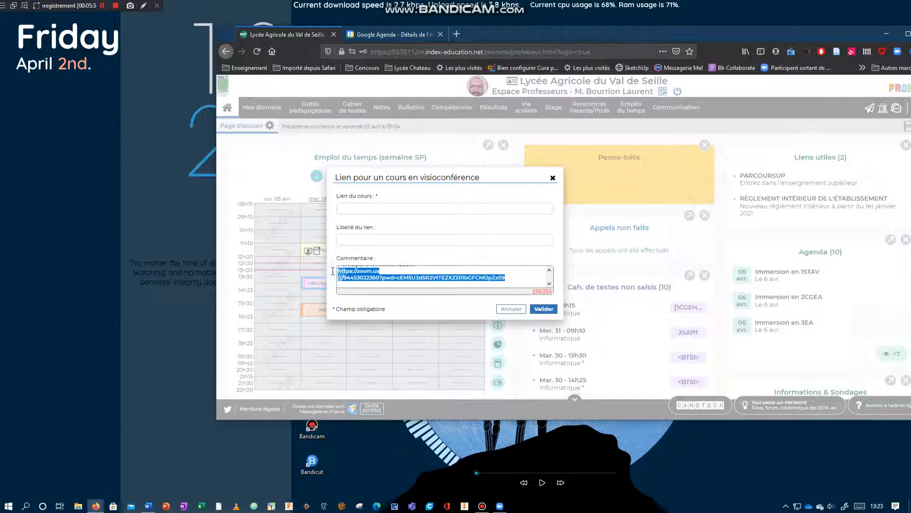
right_click(362, 275)
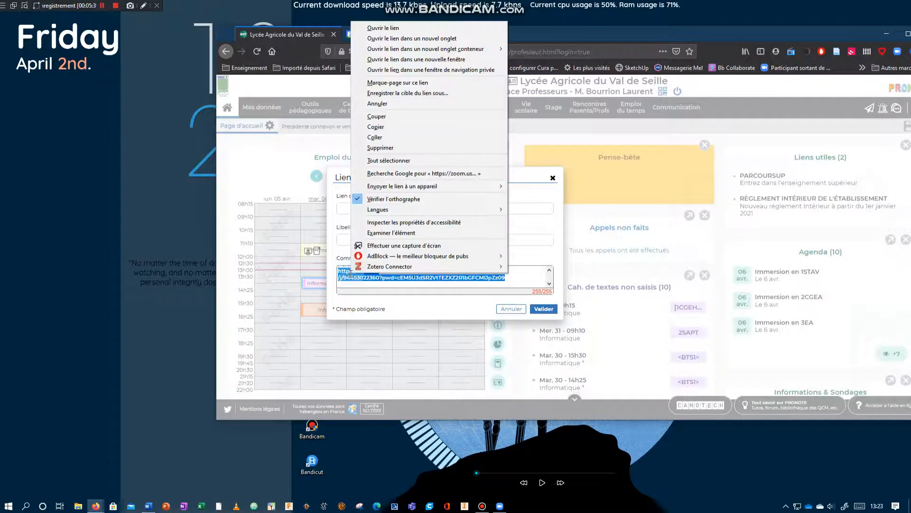
left_click(408, 126)
- Paste the Zoom join URL into the Lien du cours field
left_click(397, 209)
right_click(393, 214)
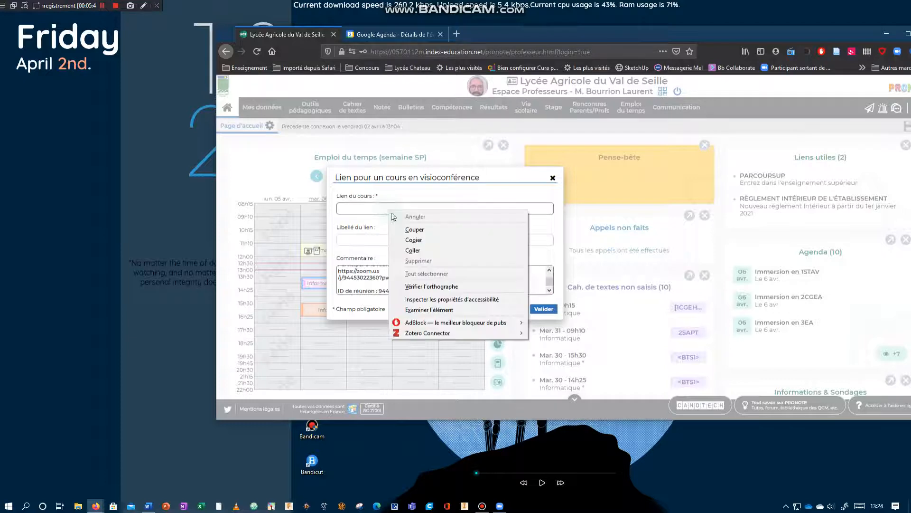
left_click(413, 250)
- Set the link label to COURS and validate the videoconference link
left_click(375, 239)
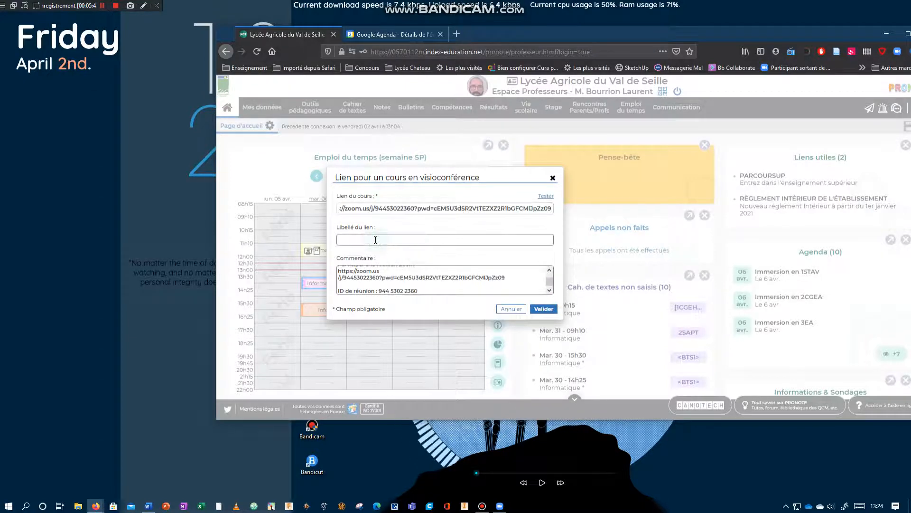
type("COURS")
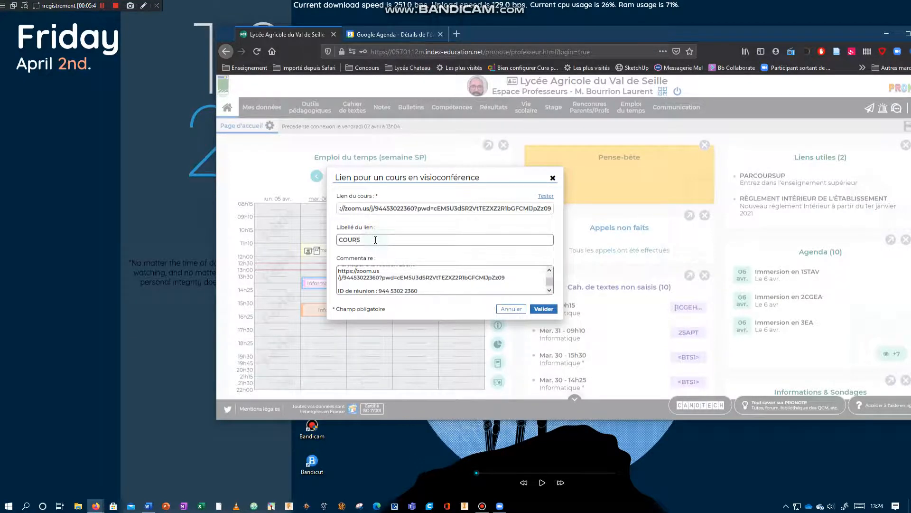
left_click(546, 310)
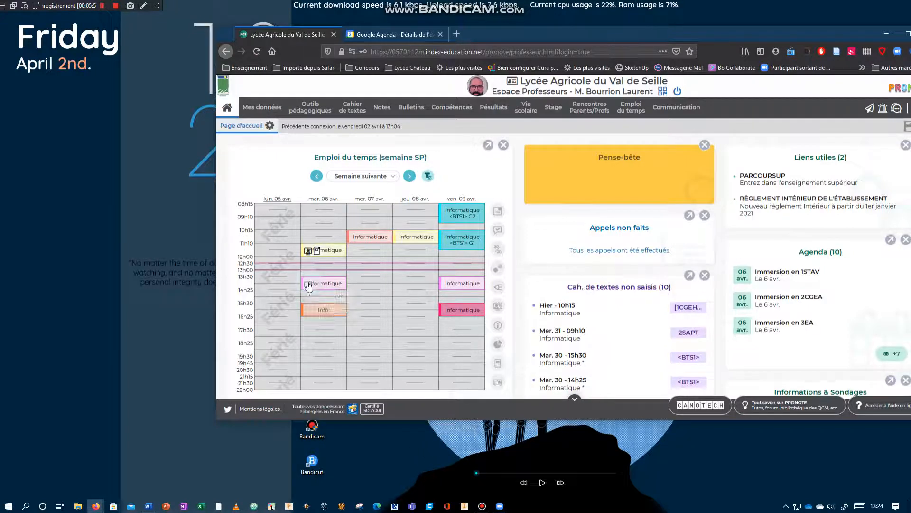
- Inspect Tuesday's 13:30 Informatique lesson in the timetable and scroll through the home page
mouse_move(308, 283)
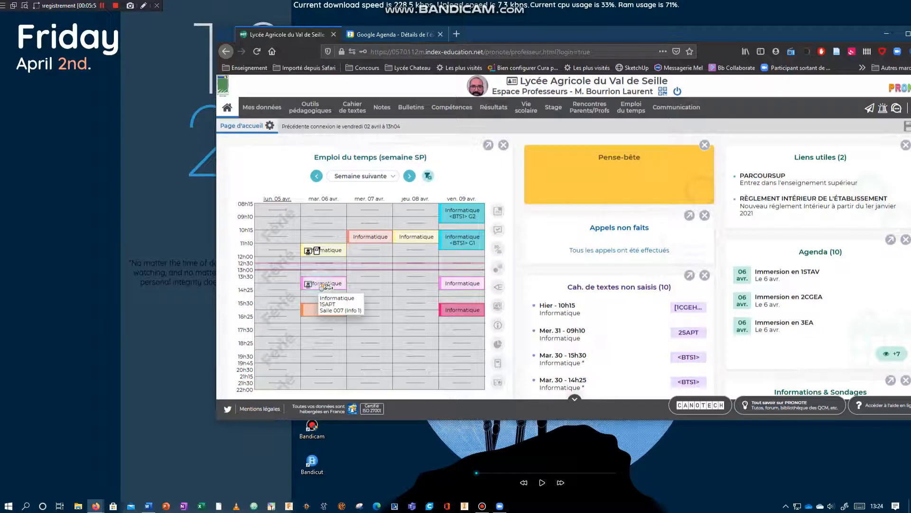
scroll(320, 280, "down", 2)
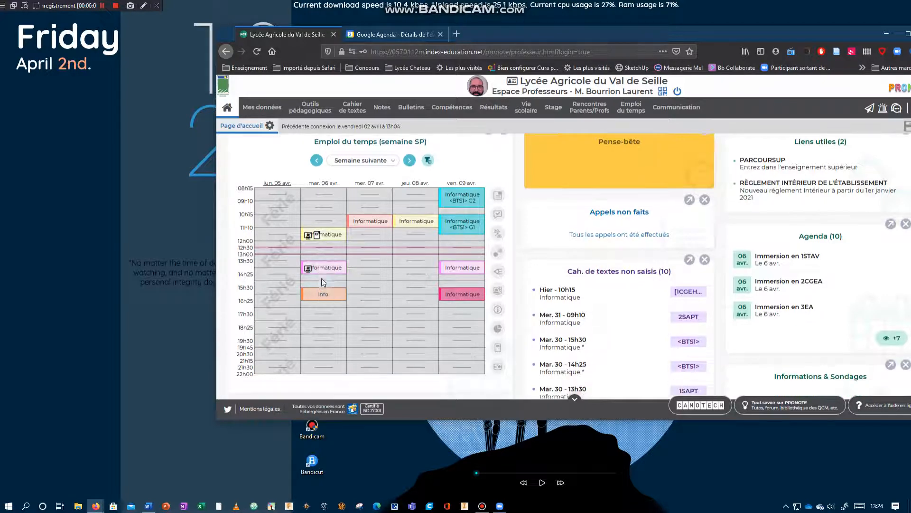
scroll(335, 267, "down", 4)
scroll(335, 267, "up", 4)
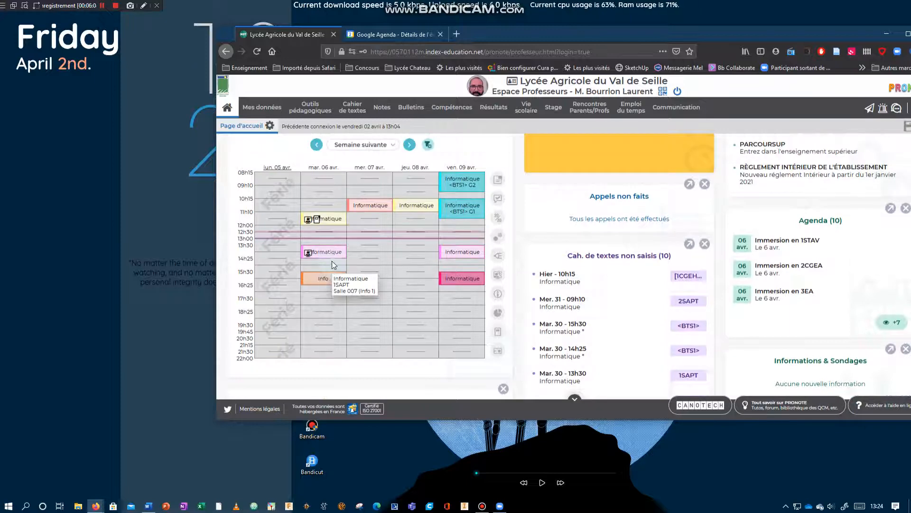
right_click(334, 257)
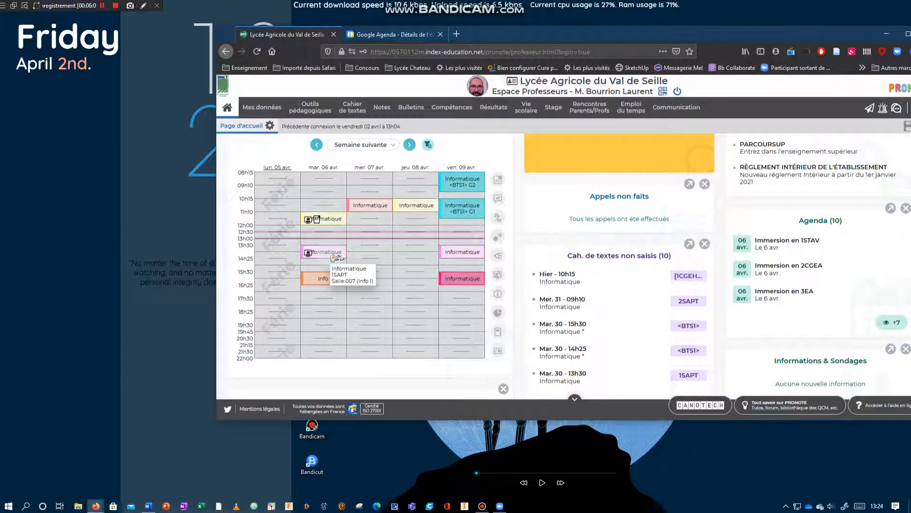
scroll(440, 215, "down", 1)
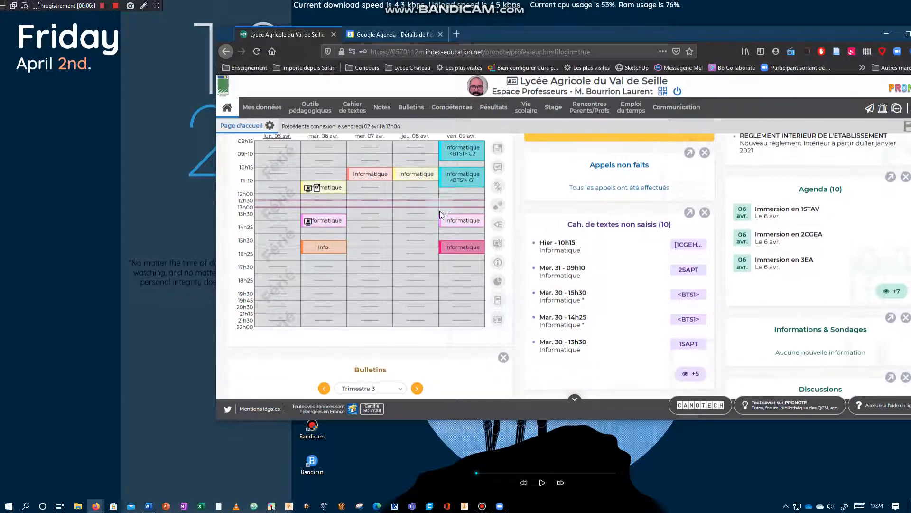
scroll(440, 215, "down", 5)
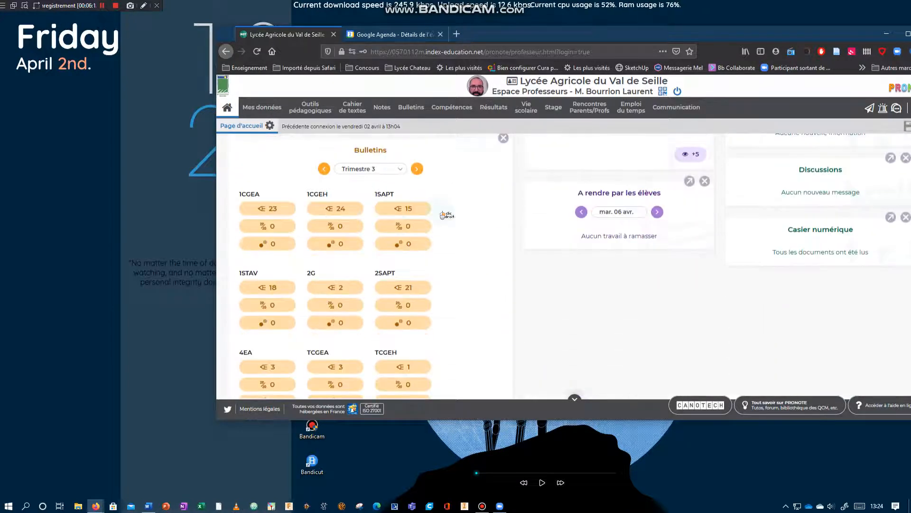
scroll(442, 215, "down", 6)
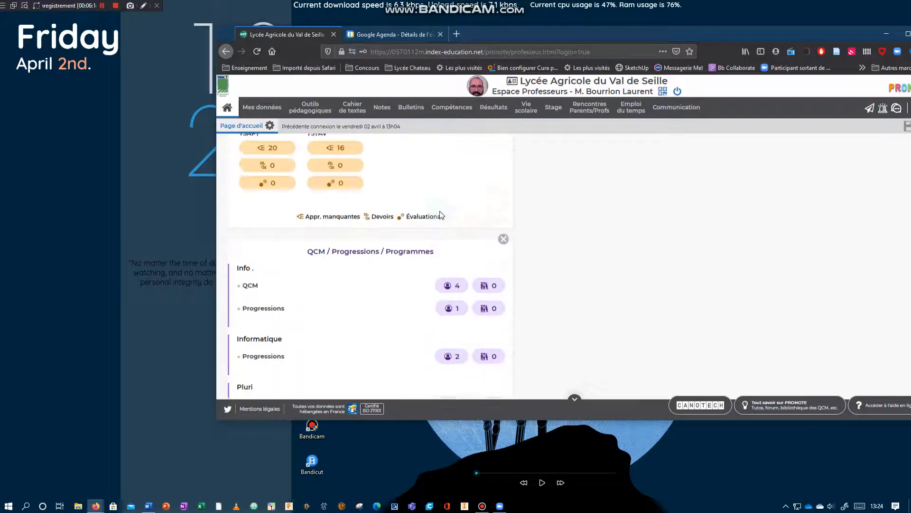
- Open the Cahier de textes entry for Tuesday 6 April's 13:30 1SAPT Informatique lesson in week 32
scroll(439, 214, "up", 11)
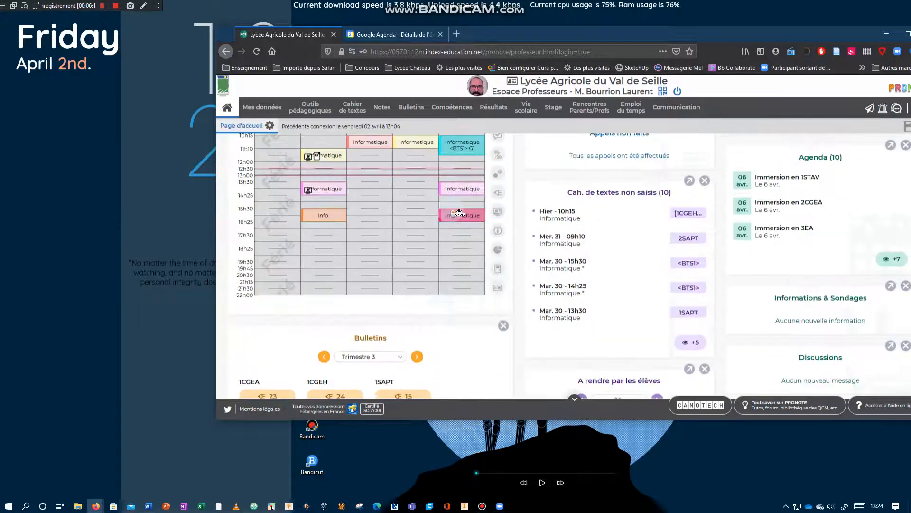
scroll(457, 212, "up", 2)
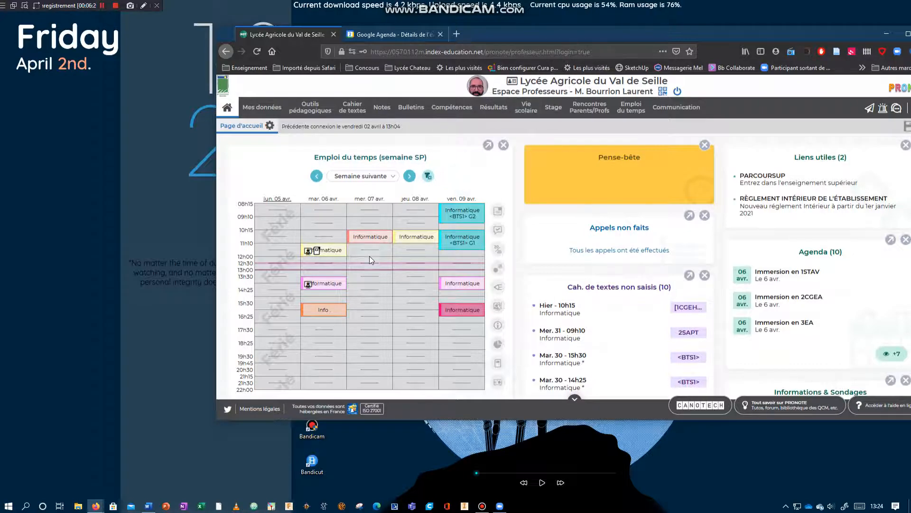
mouse_move(346, 285)
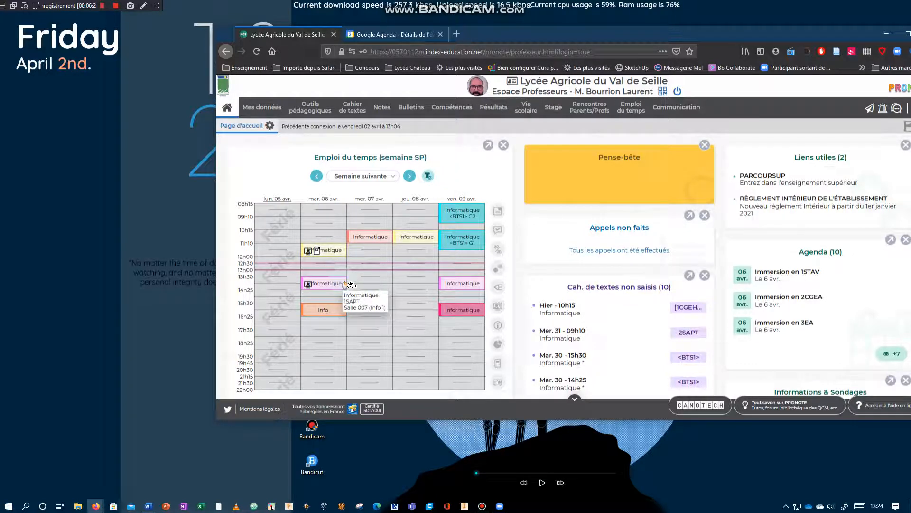
mouse_move(357, 108)
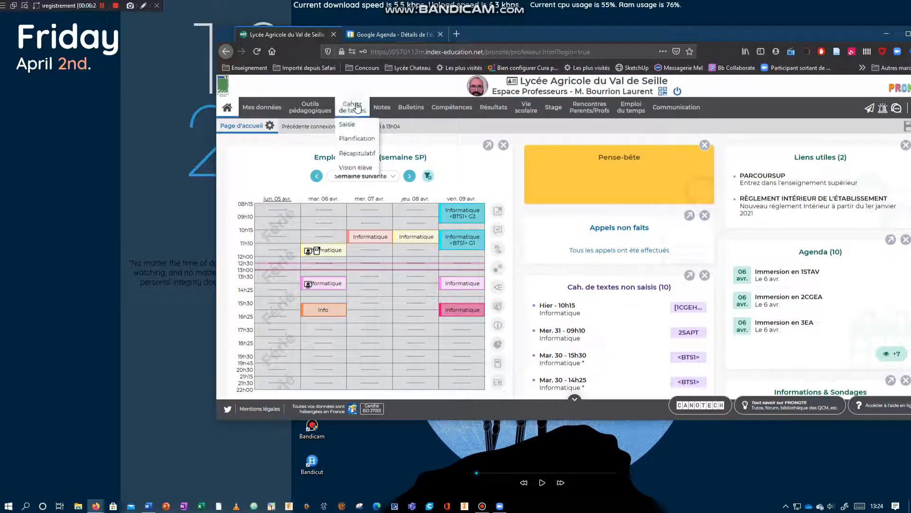
left_click(355, 103)
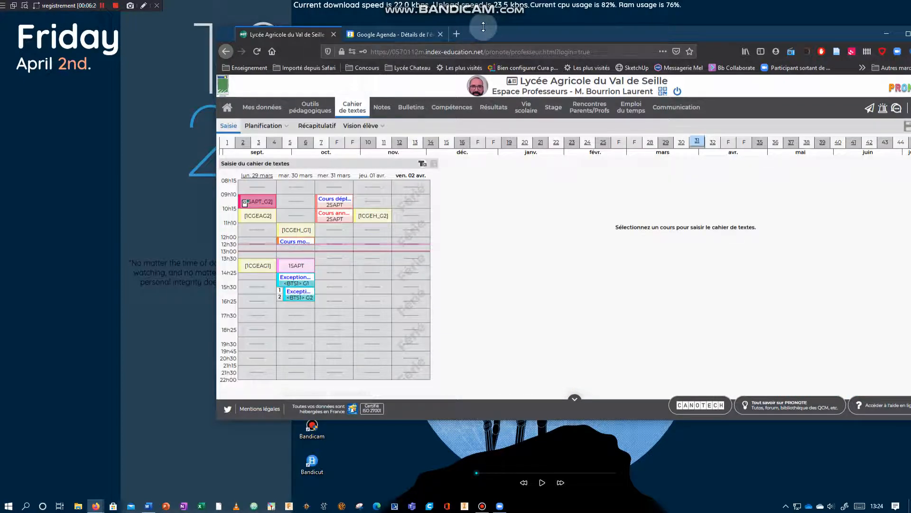
left_click_drag(488, 36, 340, 23)
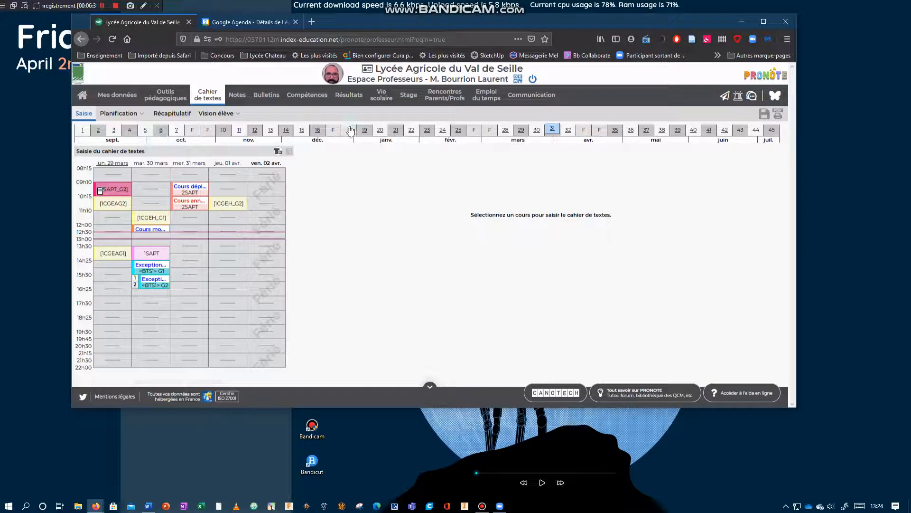
left_click(569, 132)
left_click(152, 253)
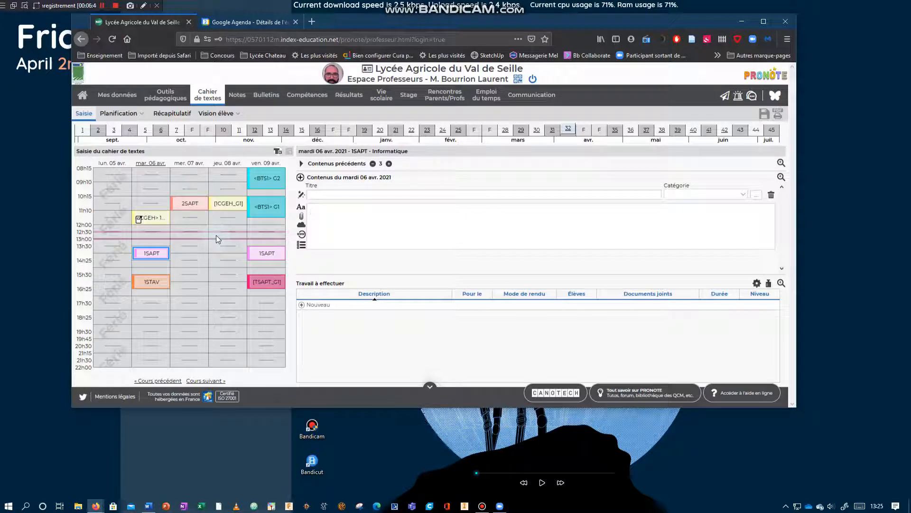
- Paste the Zoom meeting invitation text into the lesson's content area
key("ctrl+v")
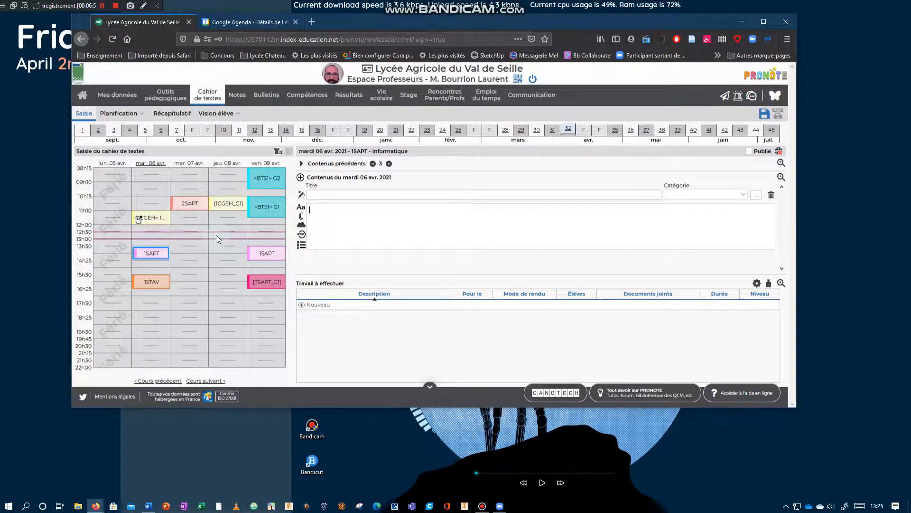
key("alt+Tab")
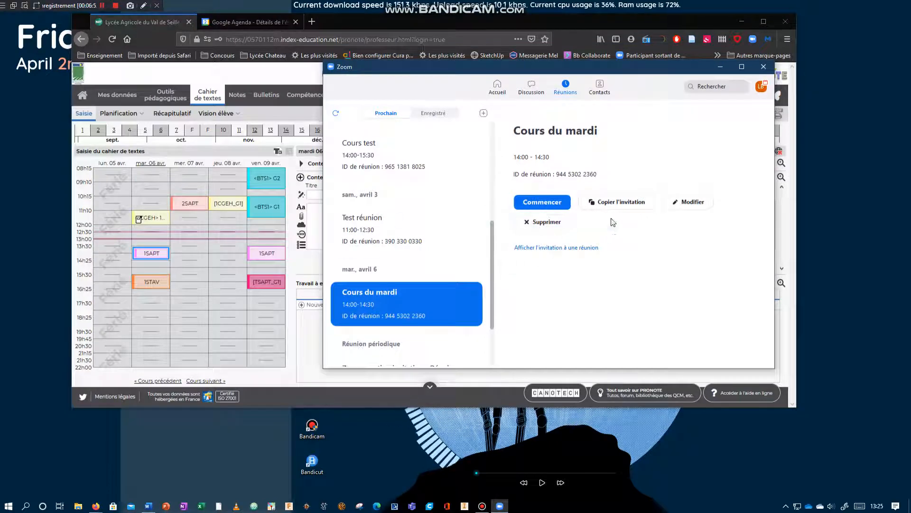
left_click(299, 322)
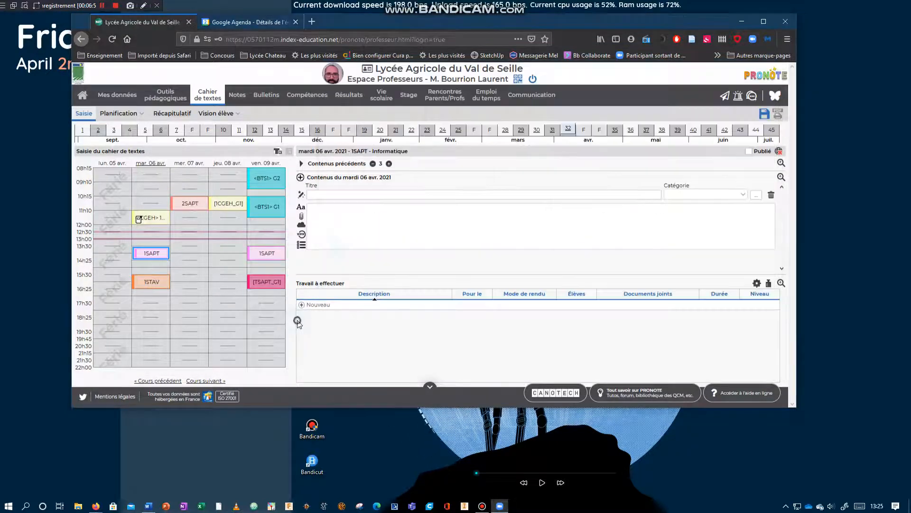
right_click(342, 218)
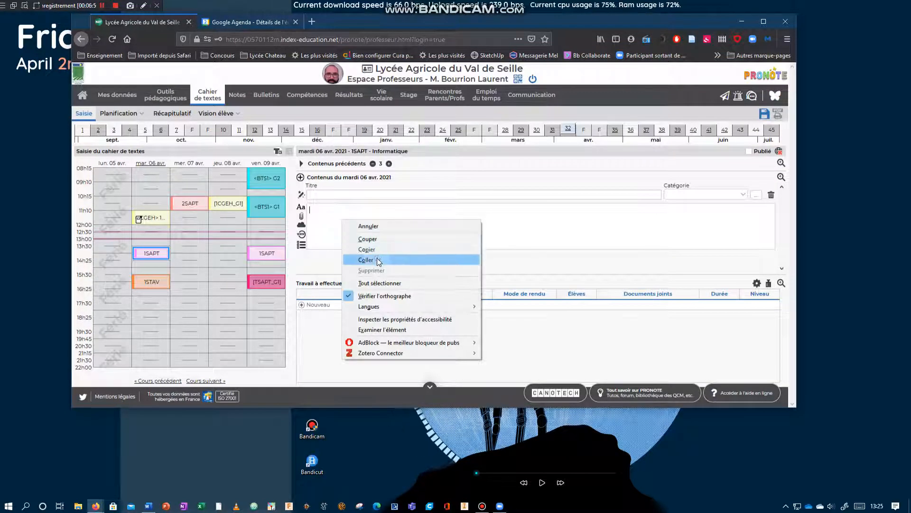
left_click(377, 260)
scroll(453, 240, "up", 3)
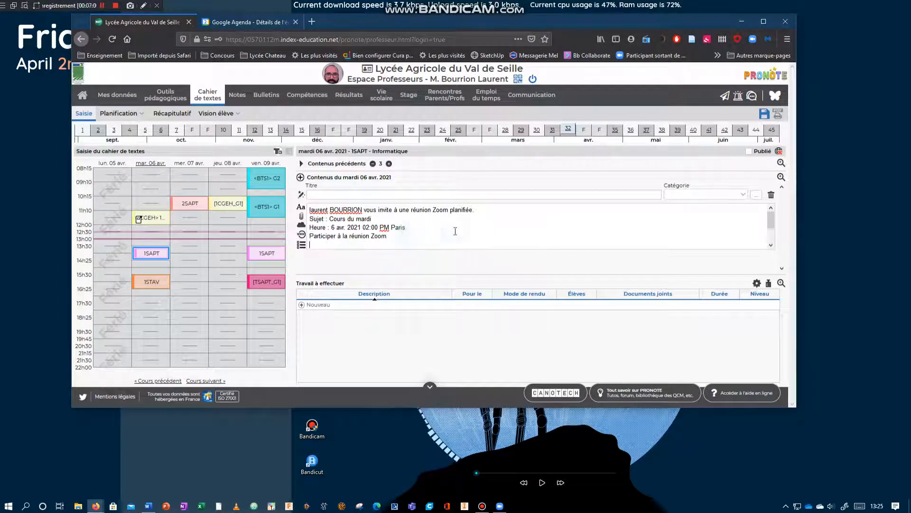
scroll(456, 231, "down", 3)
left_click(543, 222)
key("Return")
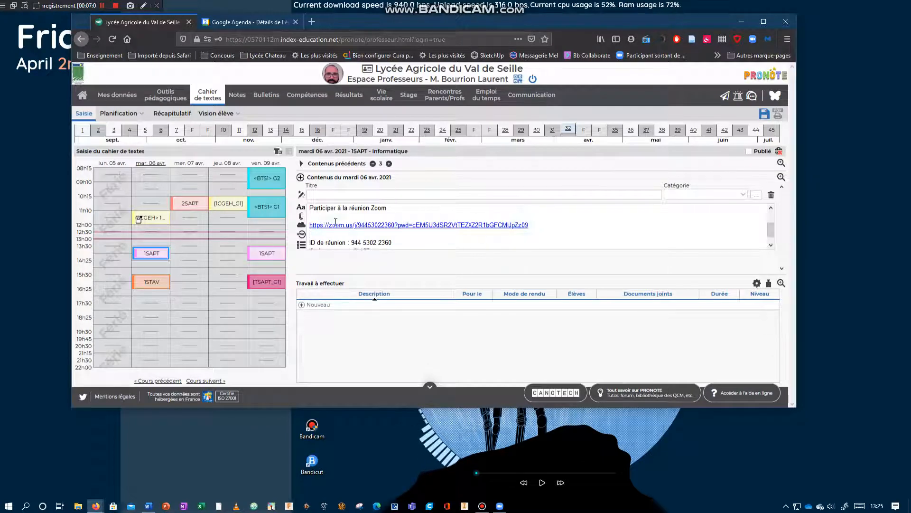
- Title the lesson content Cours d'informatique and save the entry
scroll(531, 224, "up", 3)
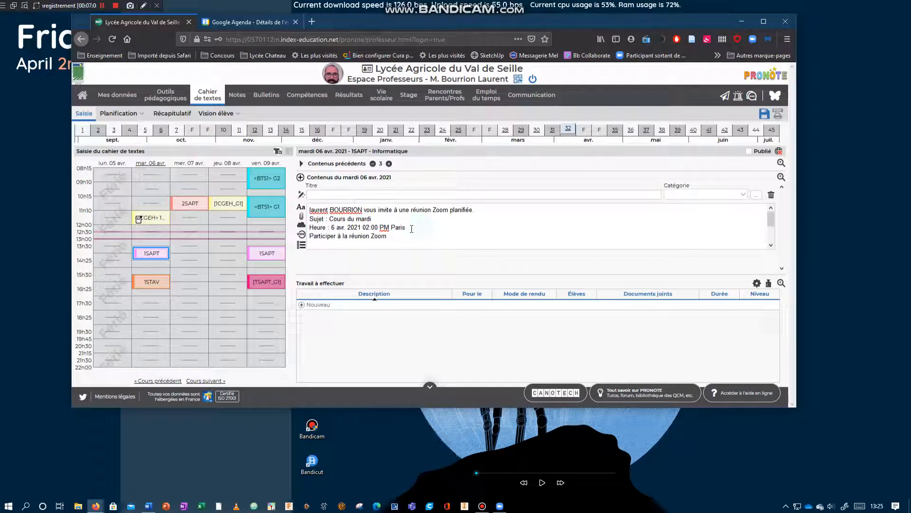
scroll(390, 235, "down", 3)
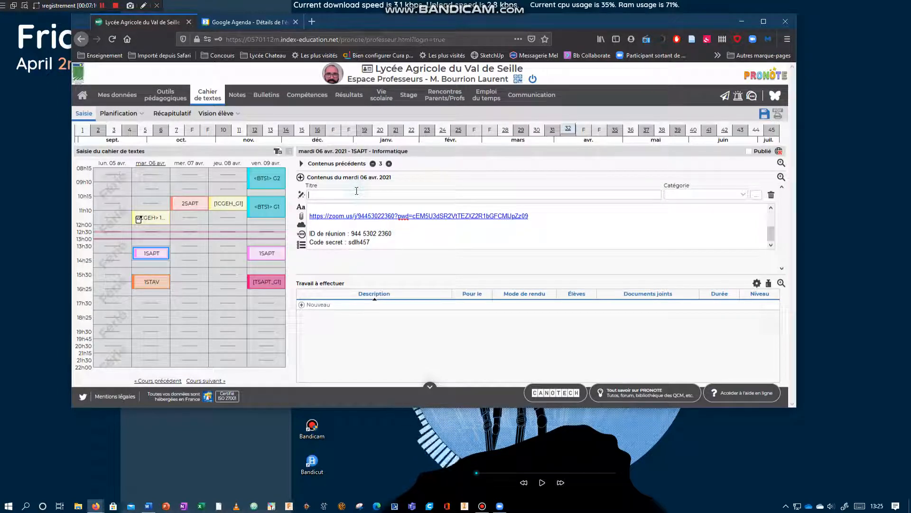
type("rs d'infor")
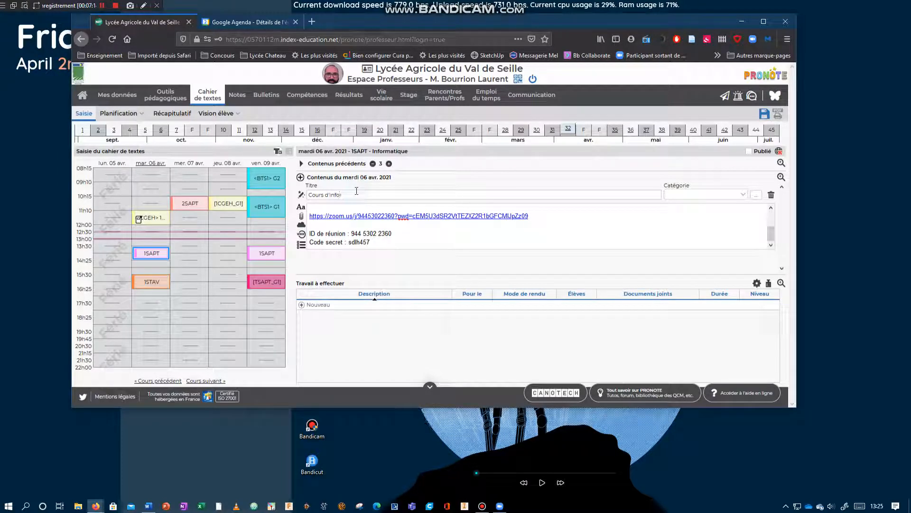
type("matique")
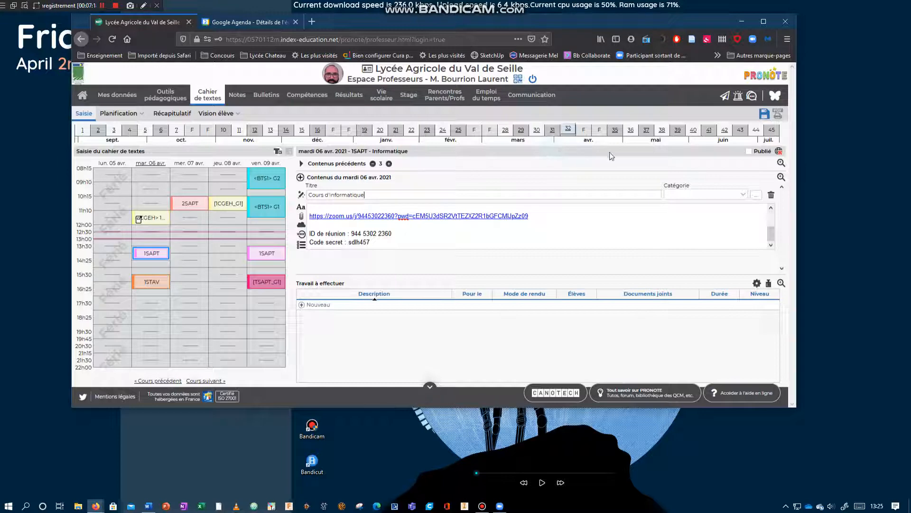
left_click(763, 113)
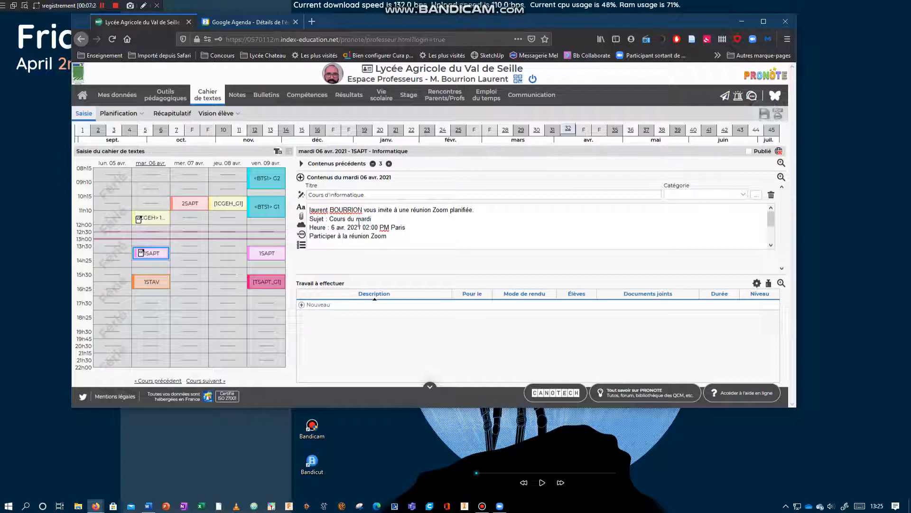
- Mark the lesson content as Publié and save the entry again
scroll(353, 218, "down", 5)
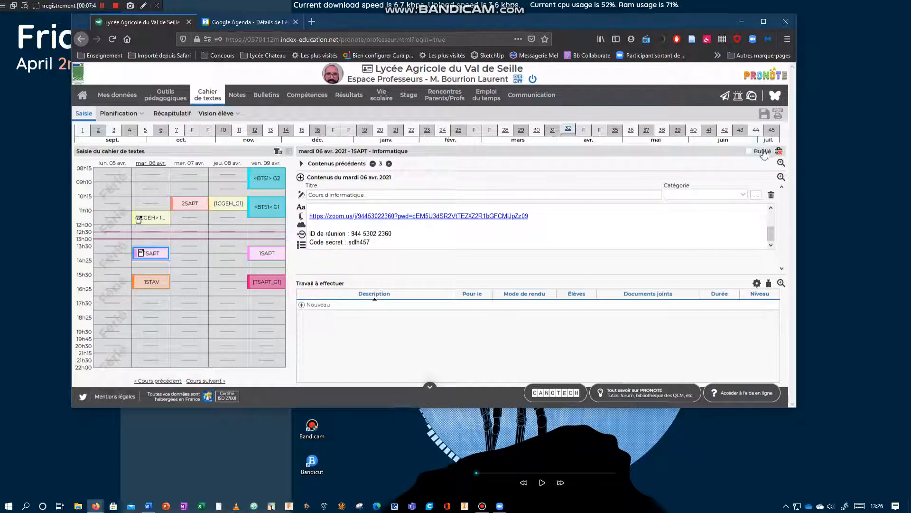
mouse_move(763, 154)
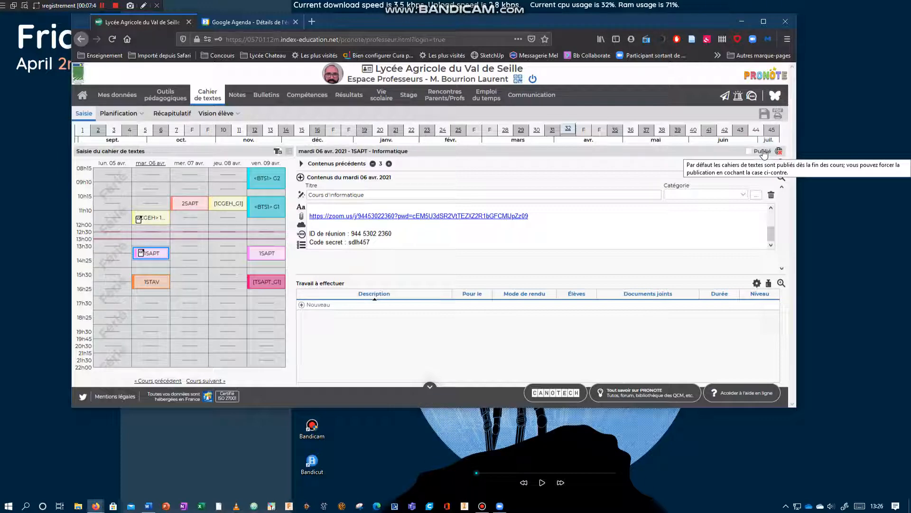
left_click(763, 152)
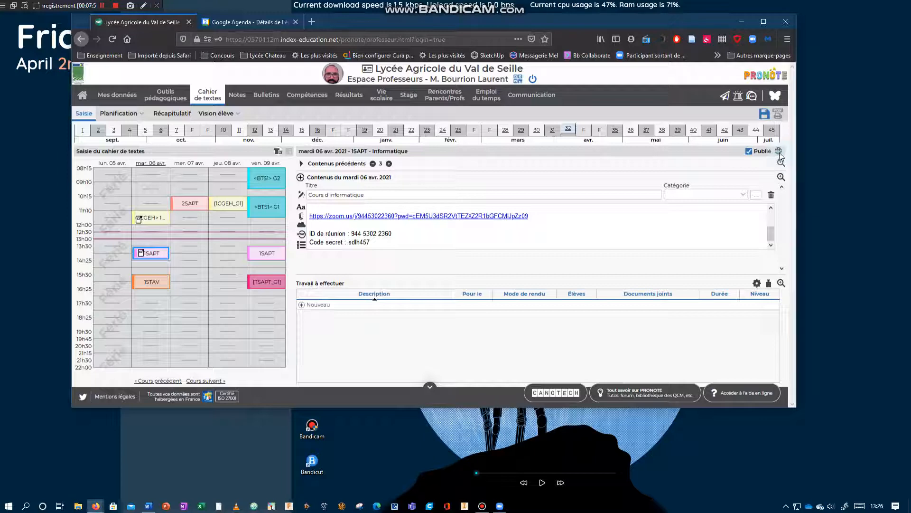
left_click(762, 113)
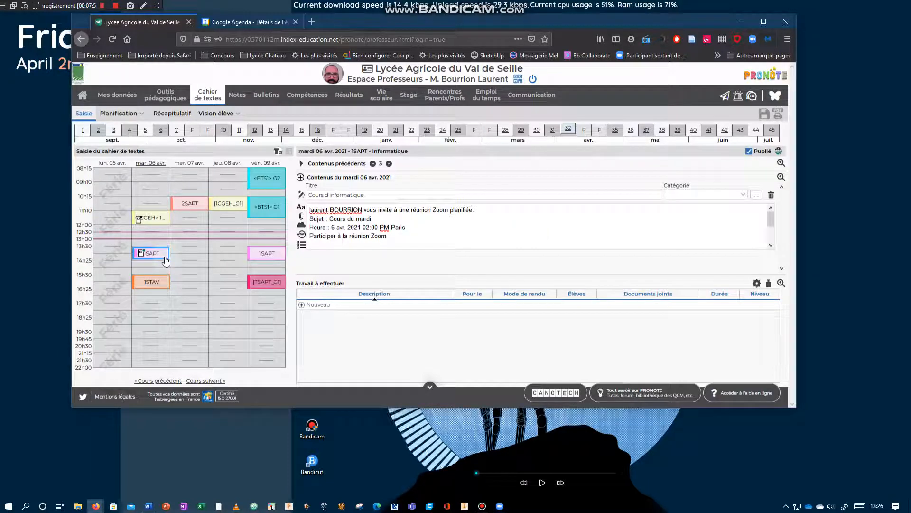
- Scroll through the pasted invitation text in the lesson content
scroll(441, 220, "down", 2)
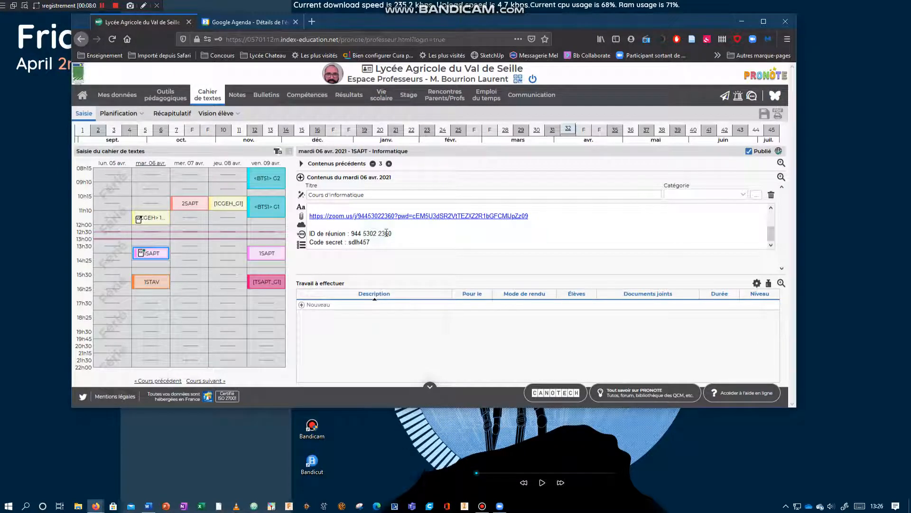
scroll(387, 243, "up", 2)
scroll(386, 243, "down", 2)
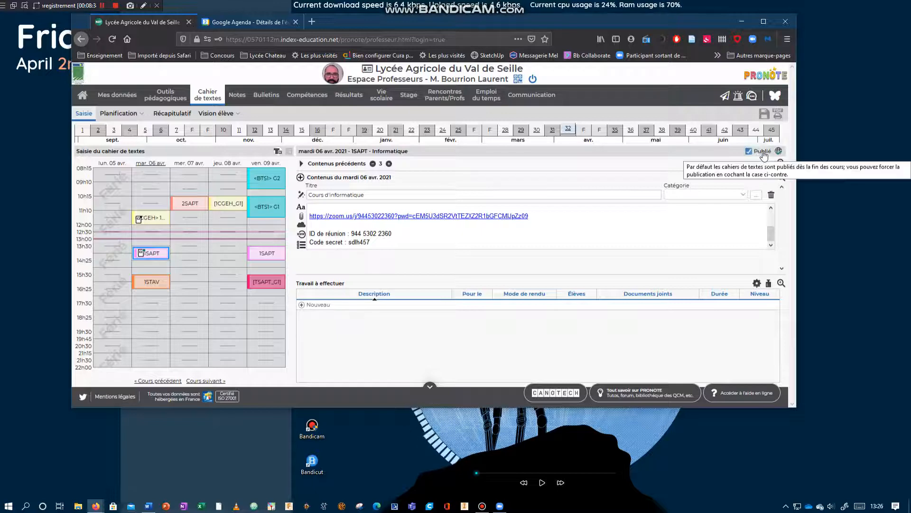
scroll(433, 240, "up", 2)
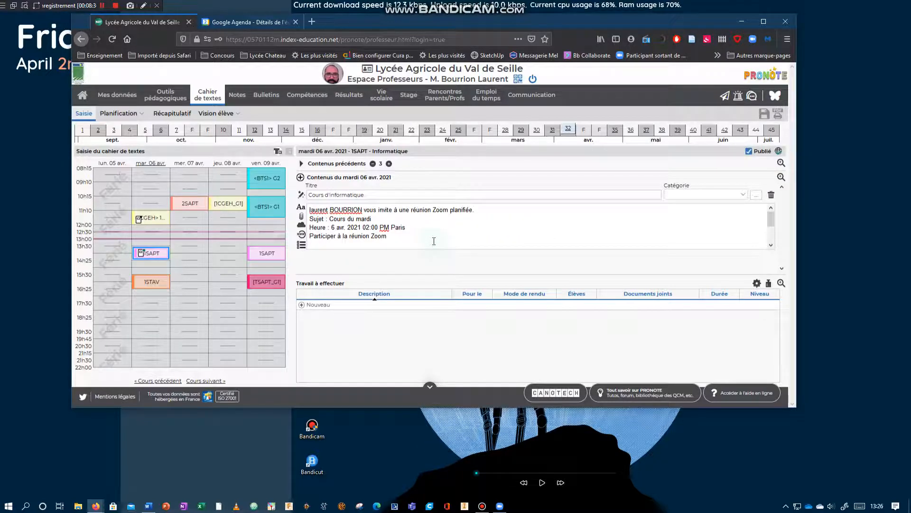